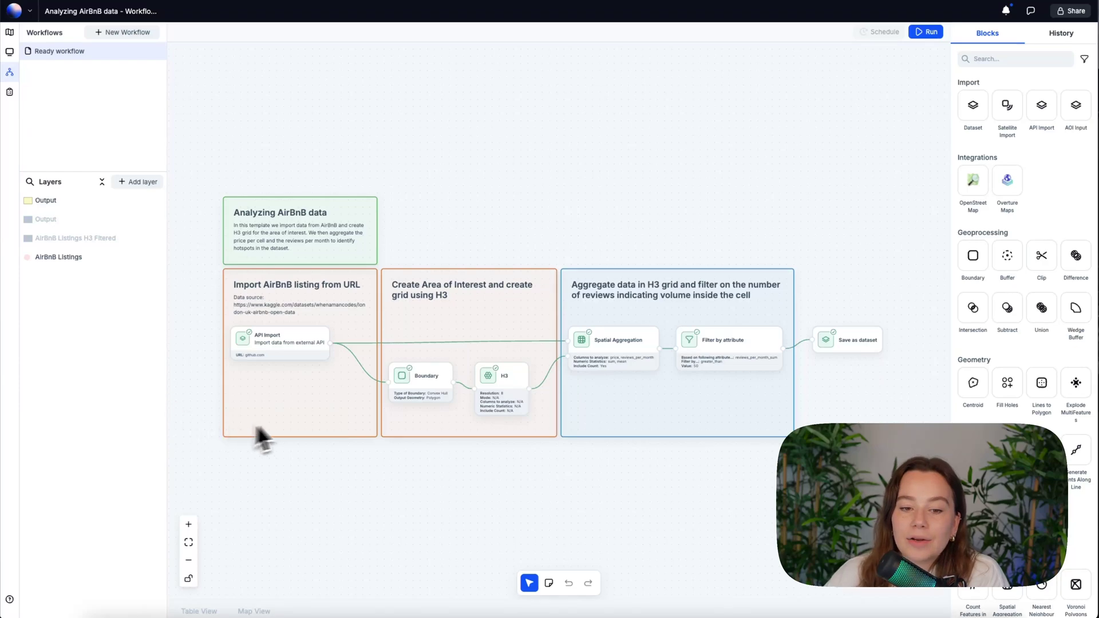
# Switch to the map and toggle the visibility of the coloured Output layer.
pyautogui.click(10, 33)
pyautogui.click(143, 52)
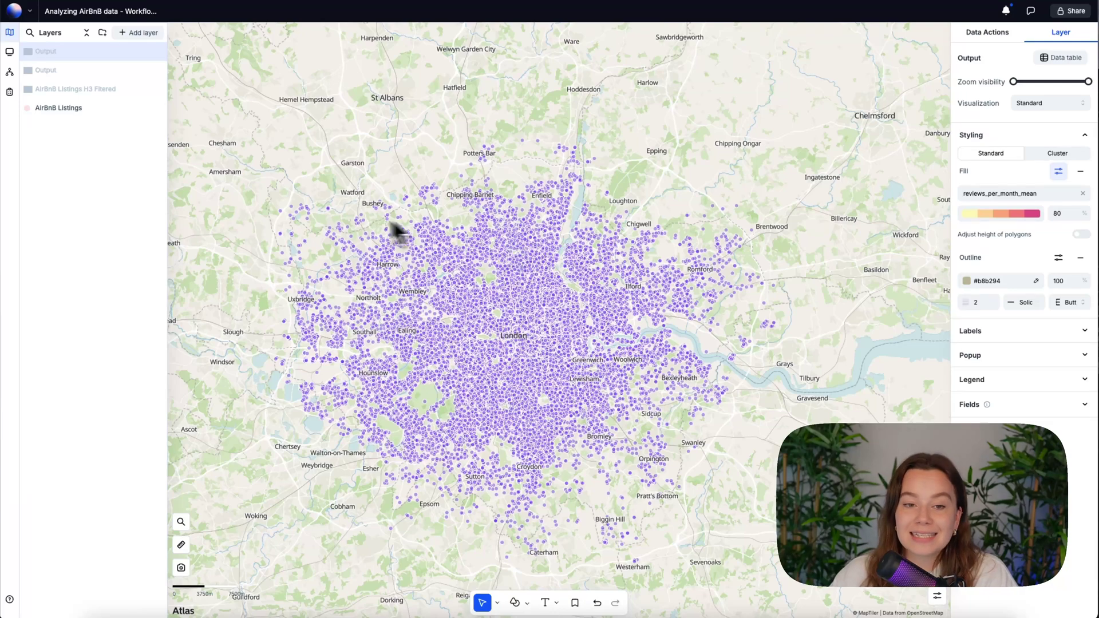
pyautogui.click(143, 52)
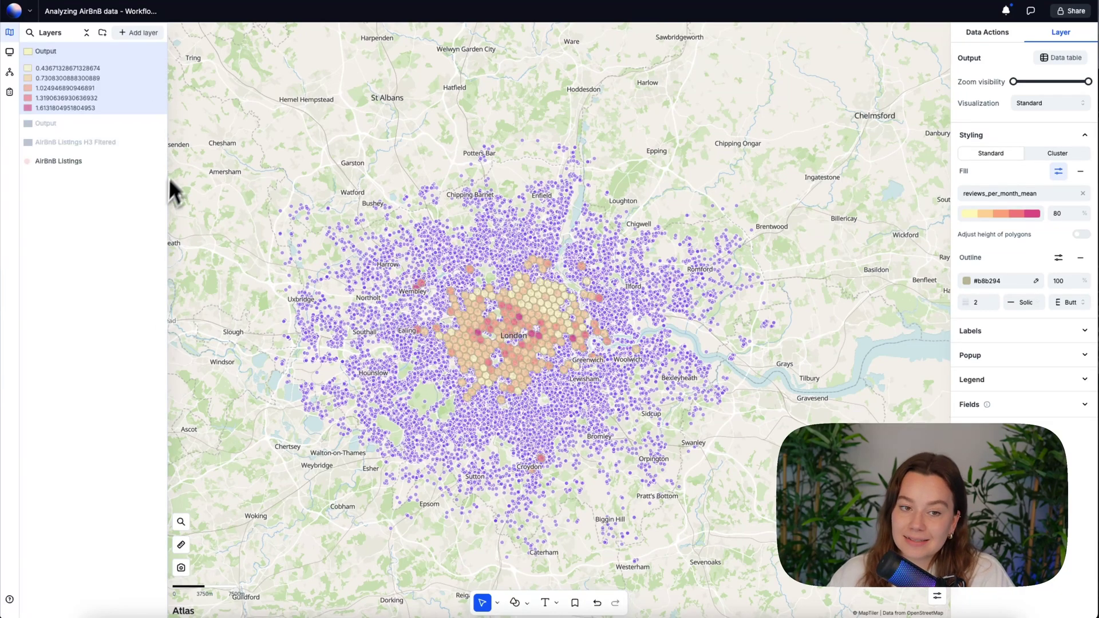
# Hide the AirBnB Listings layer on the map and view the Output hexagons over London.
pyautogui.scroll(5, 504, 343)
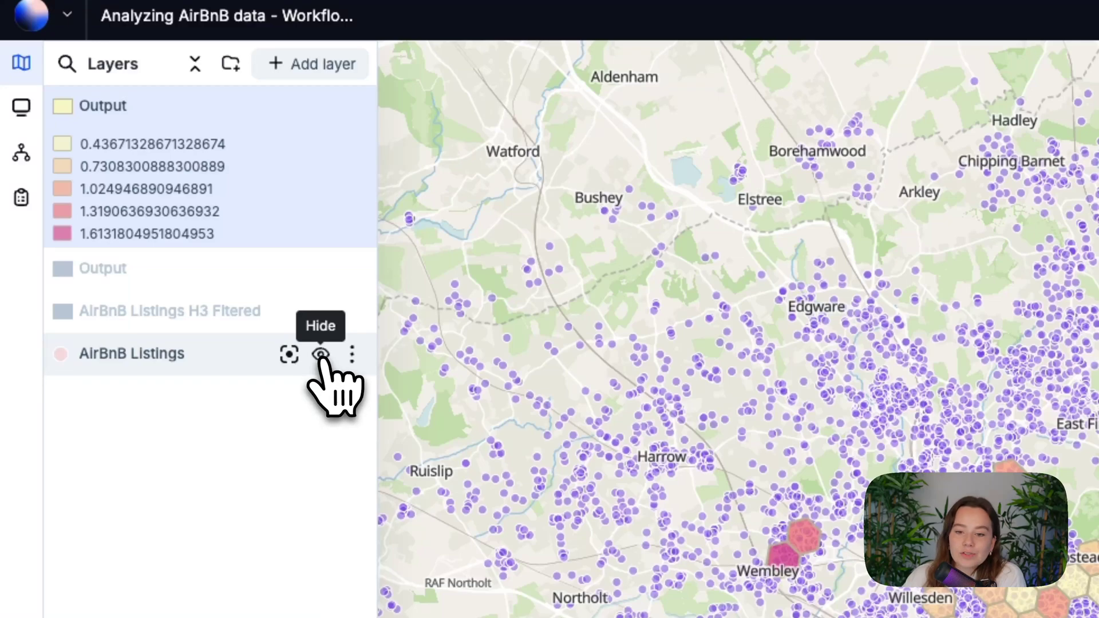
pyautogui.click(321, 354)
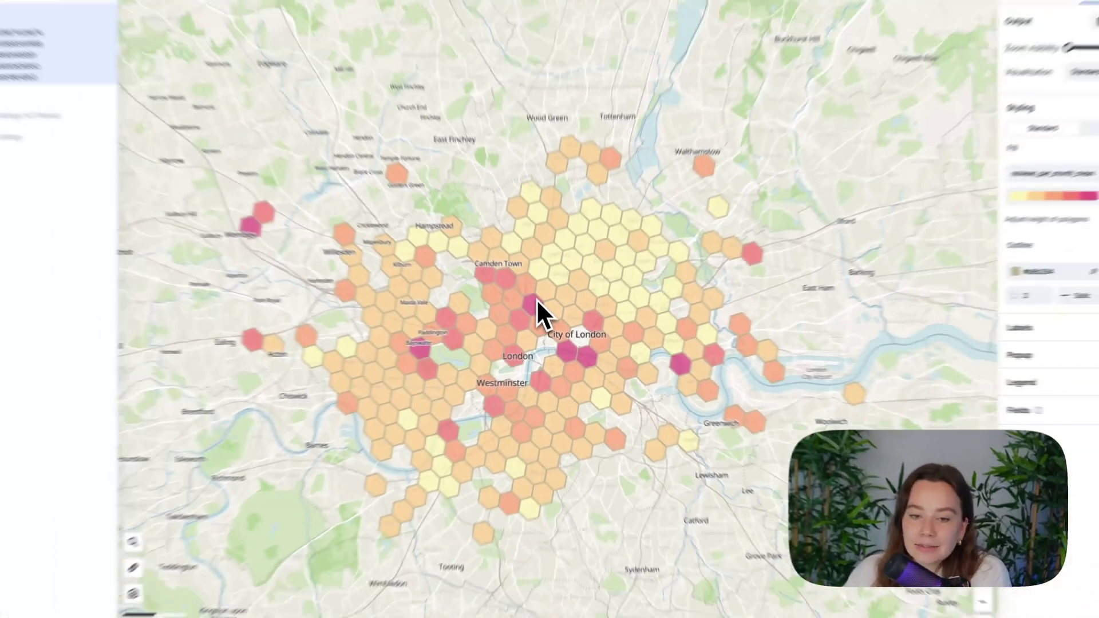
pyautogui.scroll(3, 477, 357)
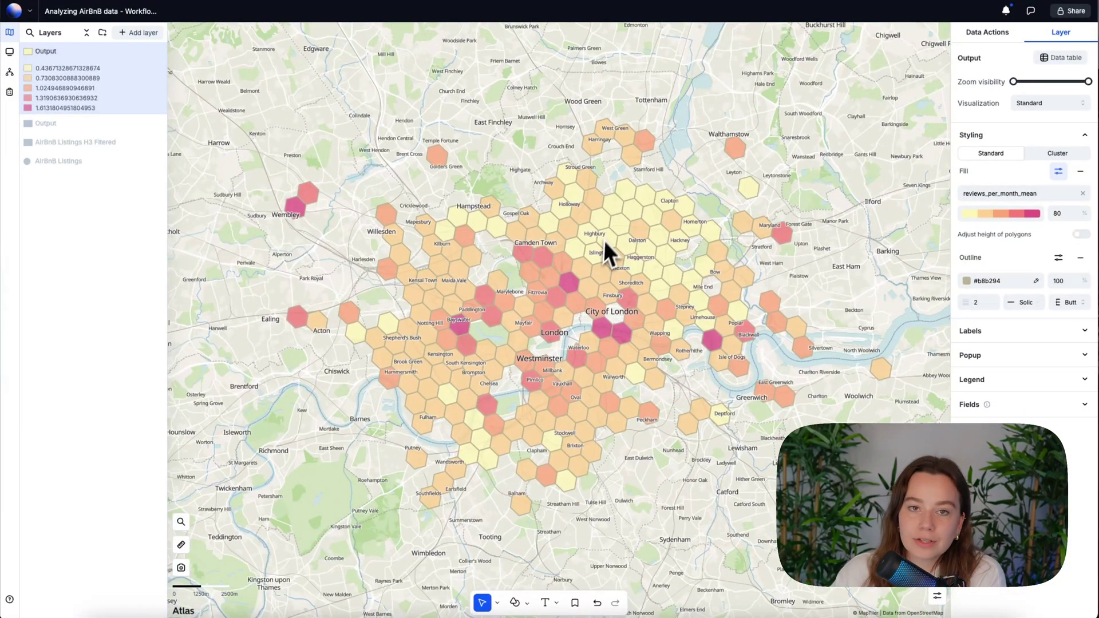
pyautogui.moveTo(399, 230); pyautogui.dragTo(304, 206)
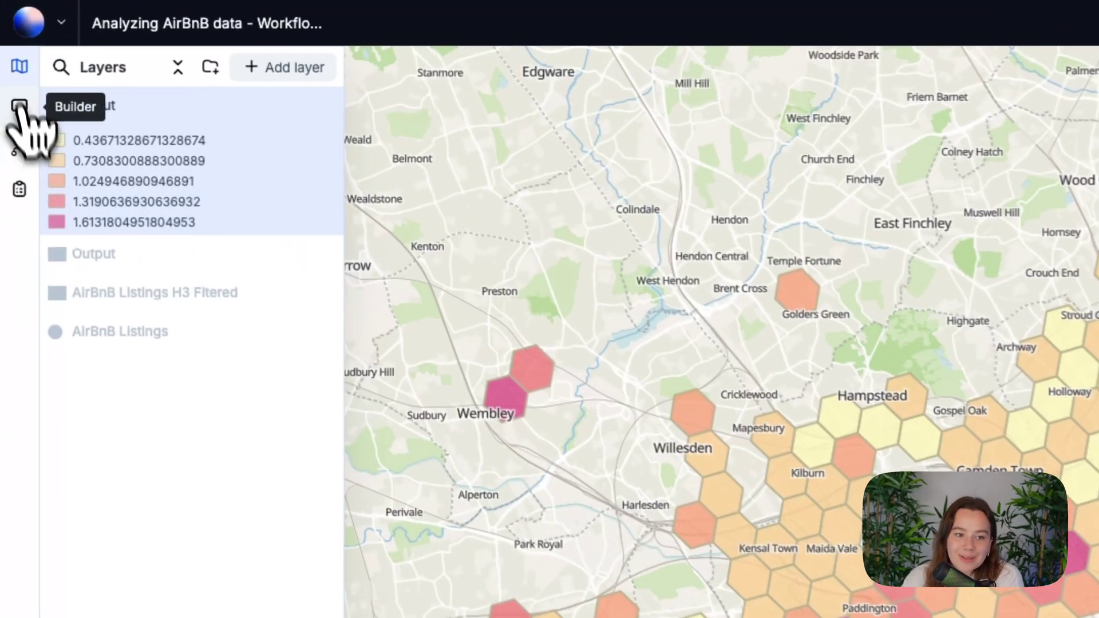
# Return to the workflows and create a new workflow from scratch.
pyautogui.moveTo(17, 80)
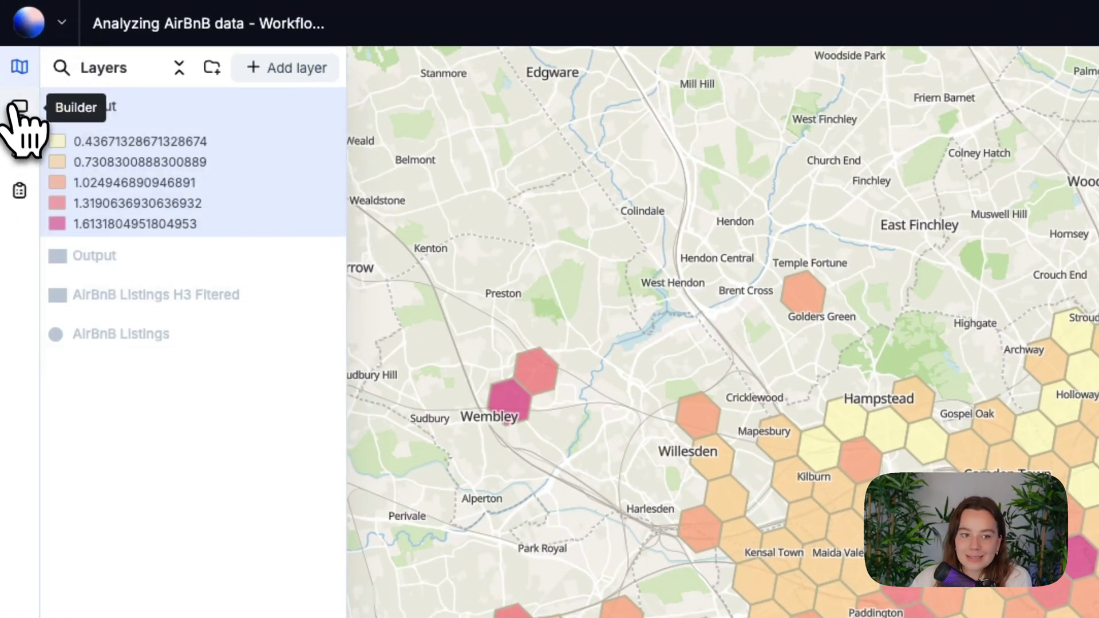
pyautogui.click(17, 153)
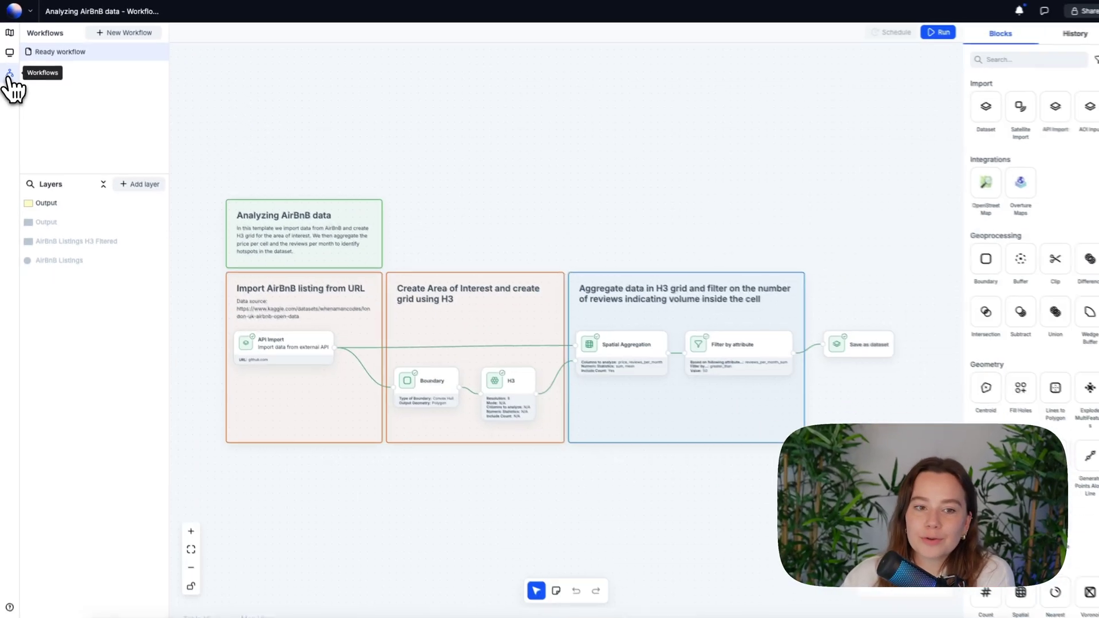
pyautogui.click(183, 51)
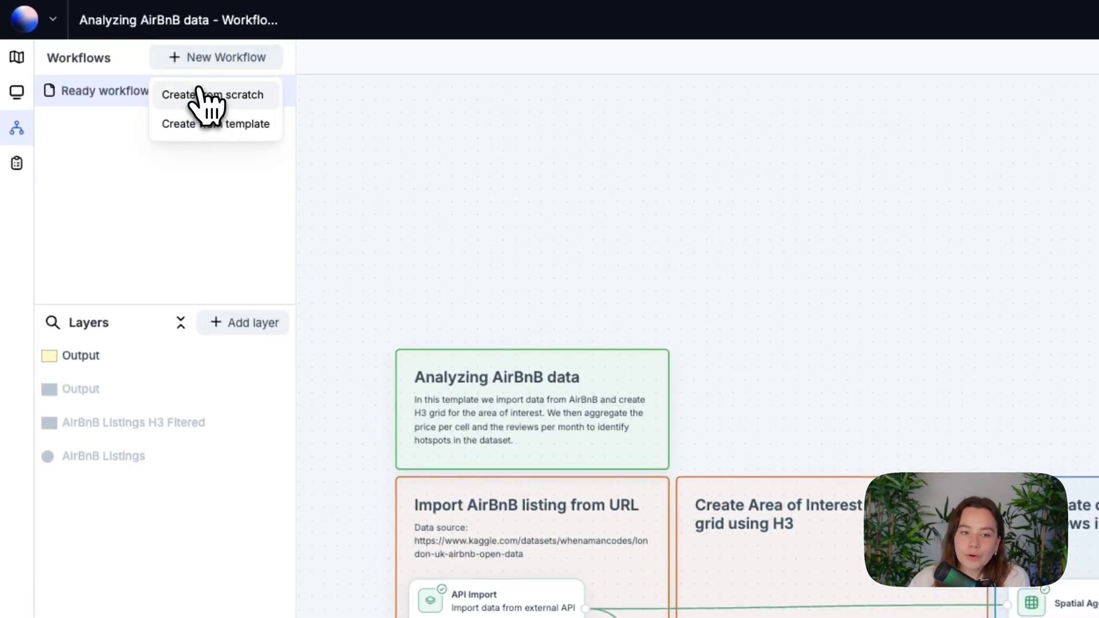
pyautogui.click(180, 86)
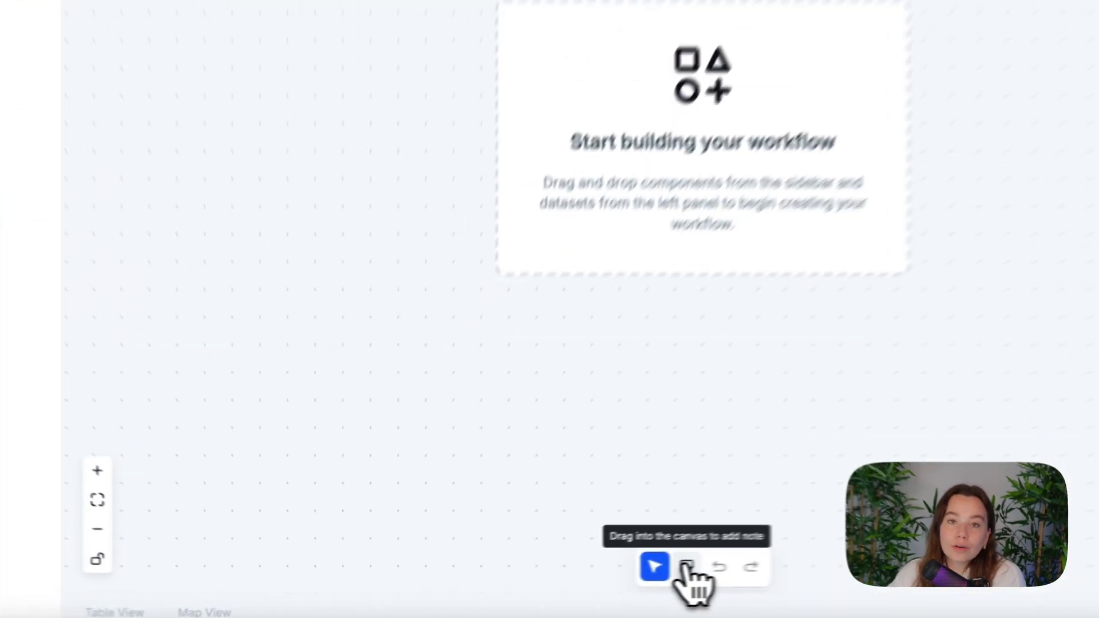
# Add a note to the empty canvas, enlarge it, title it "Import data" and remove the sample paragraph.
pyautogui.moveTo(687, 567); pyautogui.dragTo(323, 129)
pyautogui.scroll(-3, 659, 361)
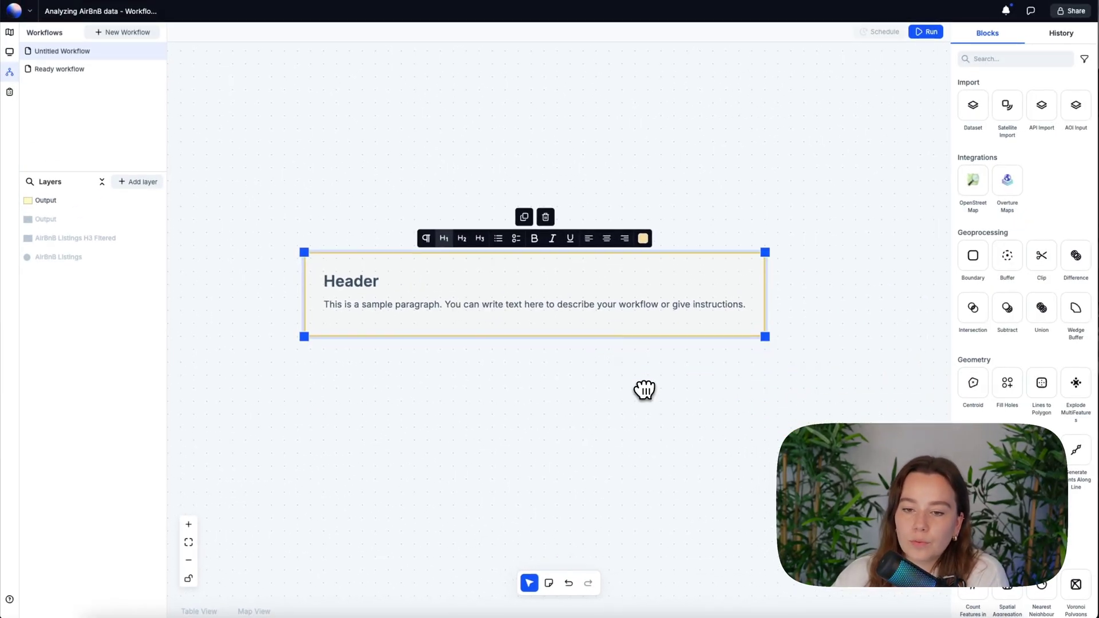
pyautogui.moveTo(765, 338); pyautogui.dragTo(611, 522)
pyautogui.tripleClick(474, 322)
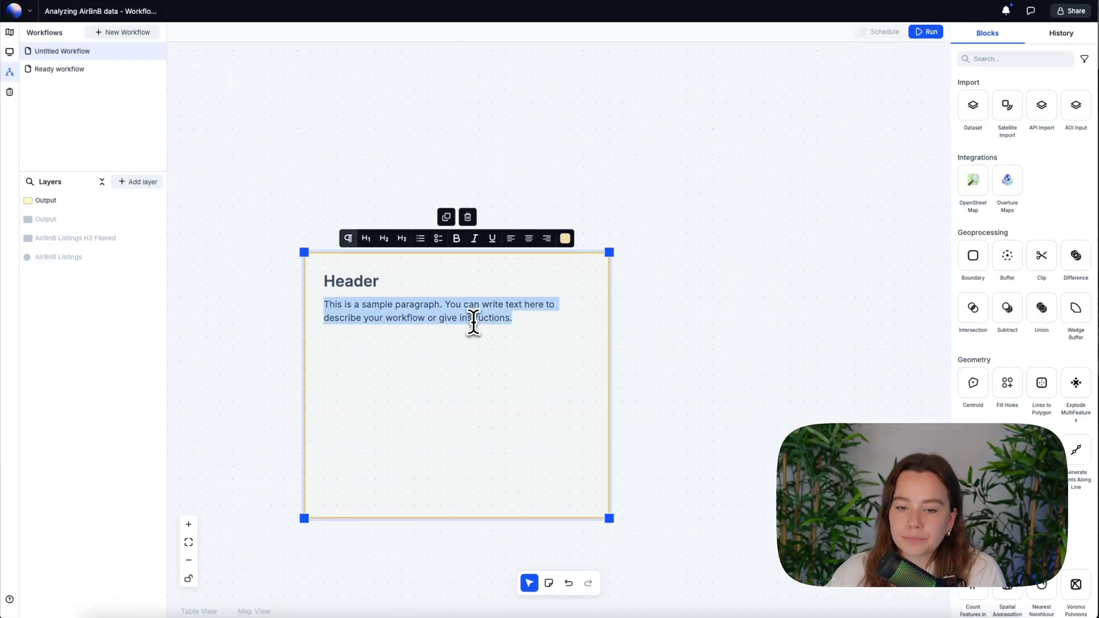
pyautogui.click(469, 316)
pyautogui.click(291, 295)
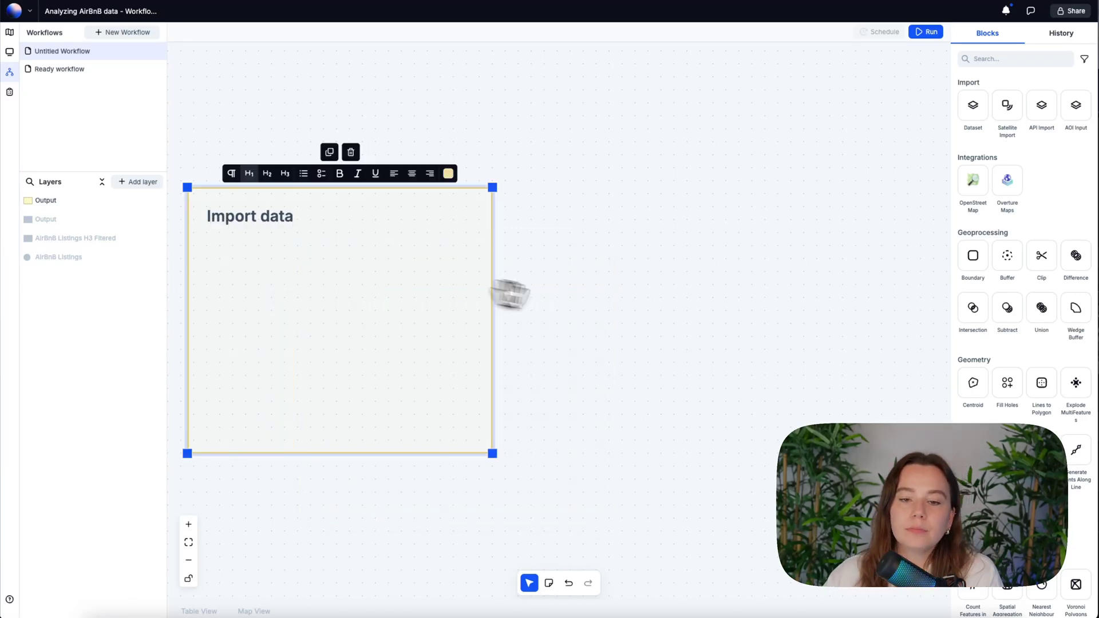
pyautogui.click(510, 293)
# Add two more enlarged notes beside the first, titled "Boundary and H3" and "Calculate statistics", without the sample paragraphs.
pyautogui.scroll(-5, 538, 303)
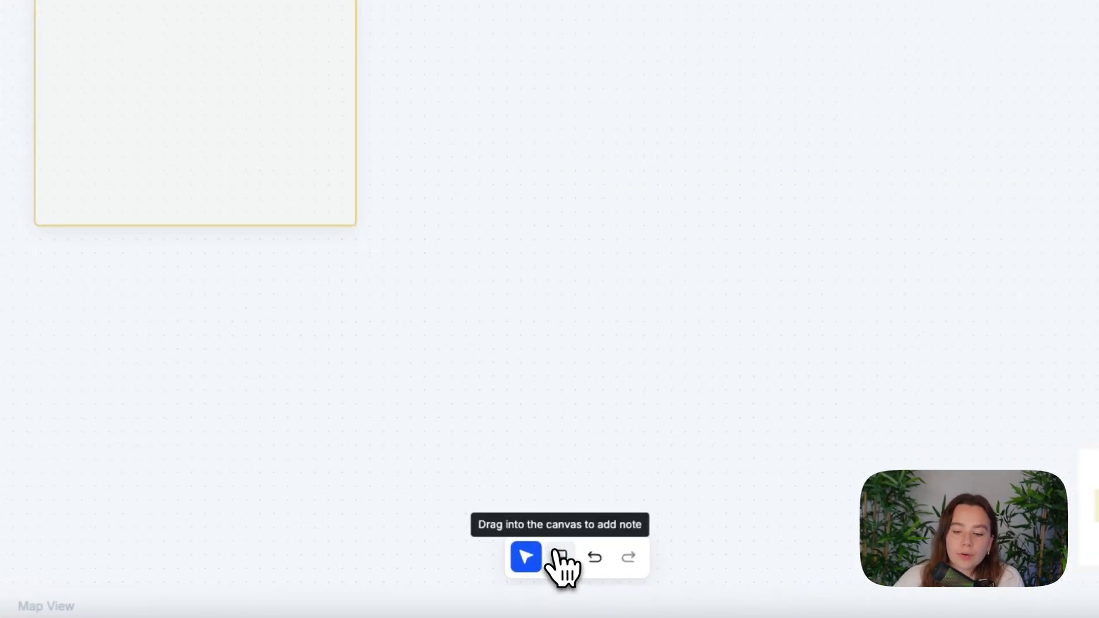
pyautogui.moveTo(560, 556); pyautogui.dragTo(456, 55)
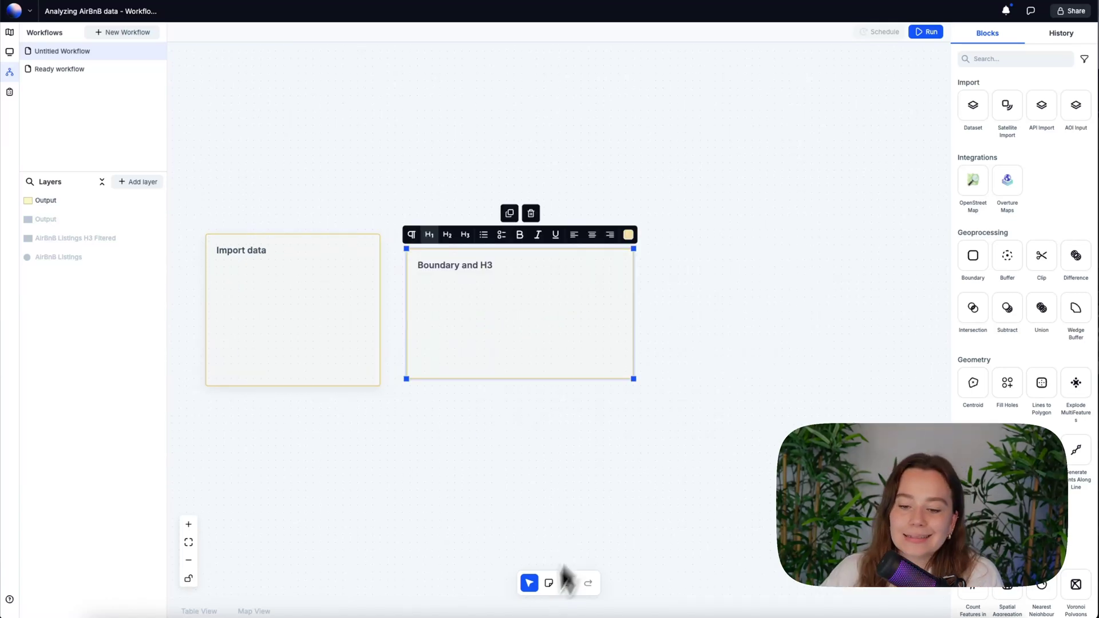
pyautogui.moveTo(549, 583); pyautogui.dragTo(724, 438)
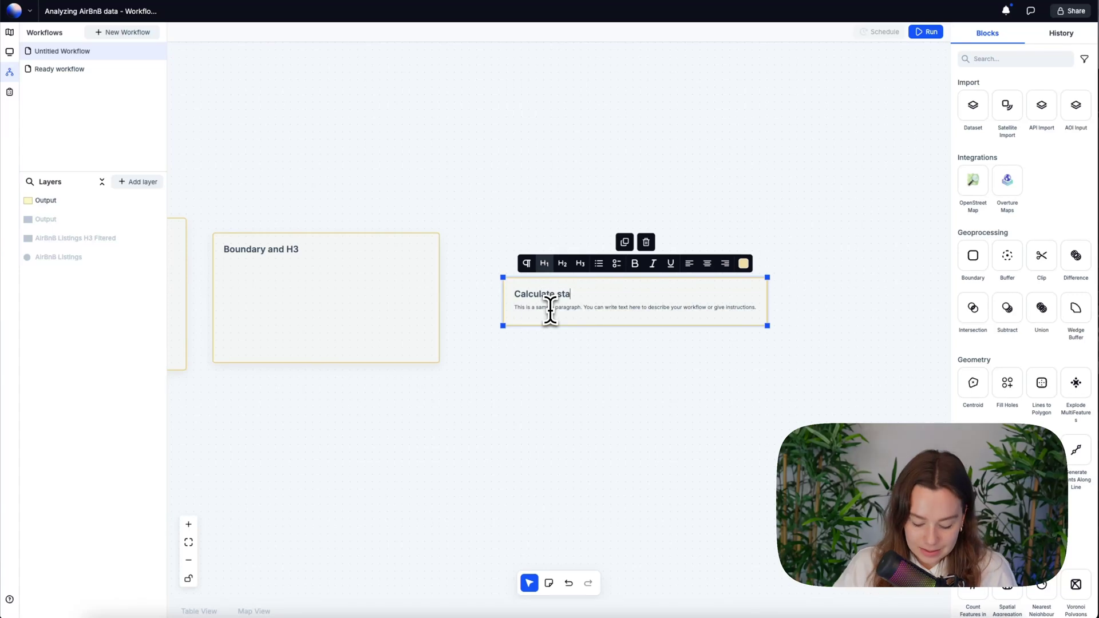
pyautogui.write('stics')
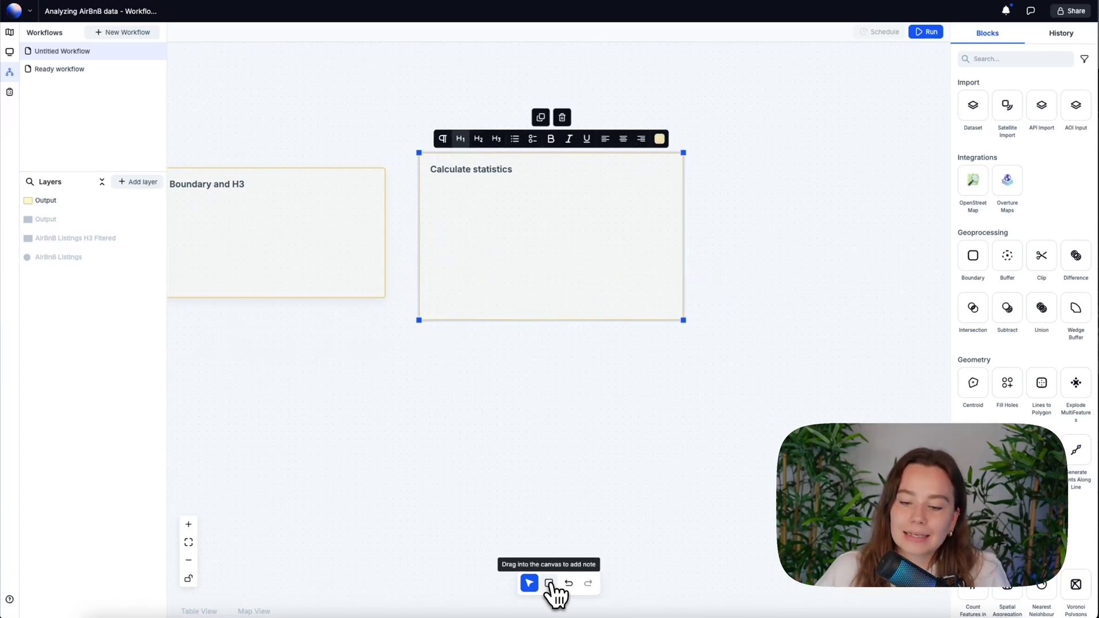
# Add a fourth note titled "Save" beside the Calculate statistics note, without the sample paragraph.
pyautogui.moveTo(549, 582); pyautogui.dragTo(790, 184)
pyautogui.write('Save')
pyautogui.scroll(-5, 831, 285)
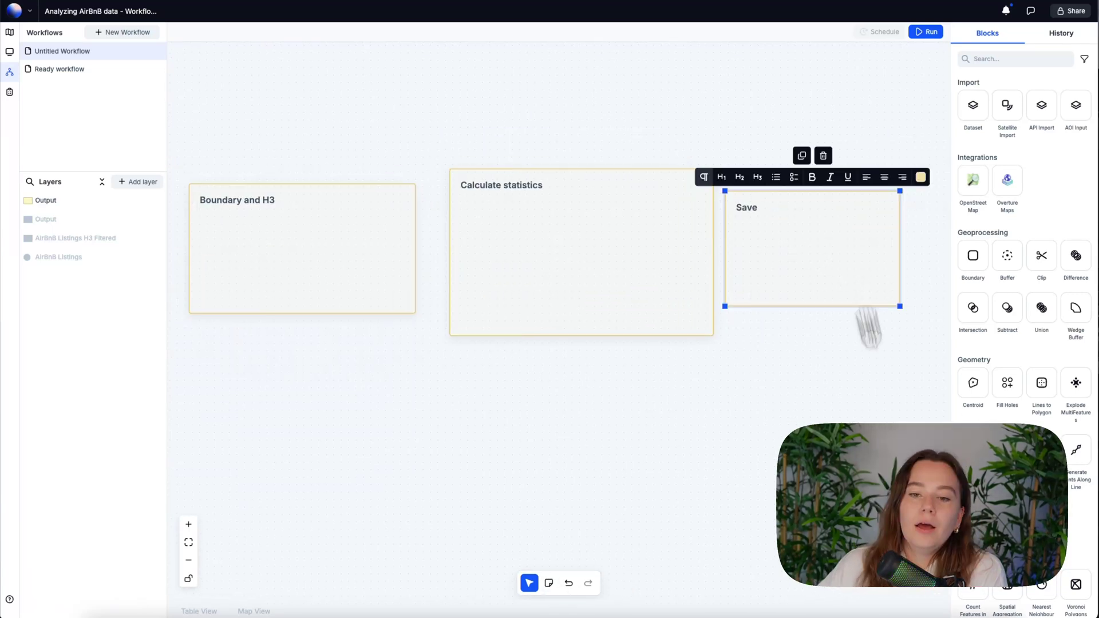
# Place the AirBnB Listings layer in the workflow inside the Import data note.
pyautogui.click(587, 286)
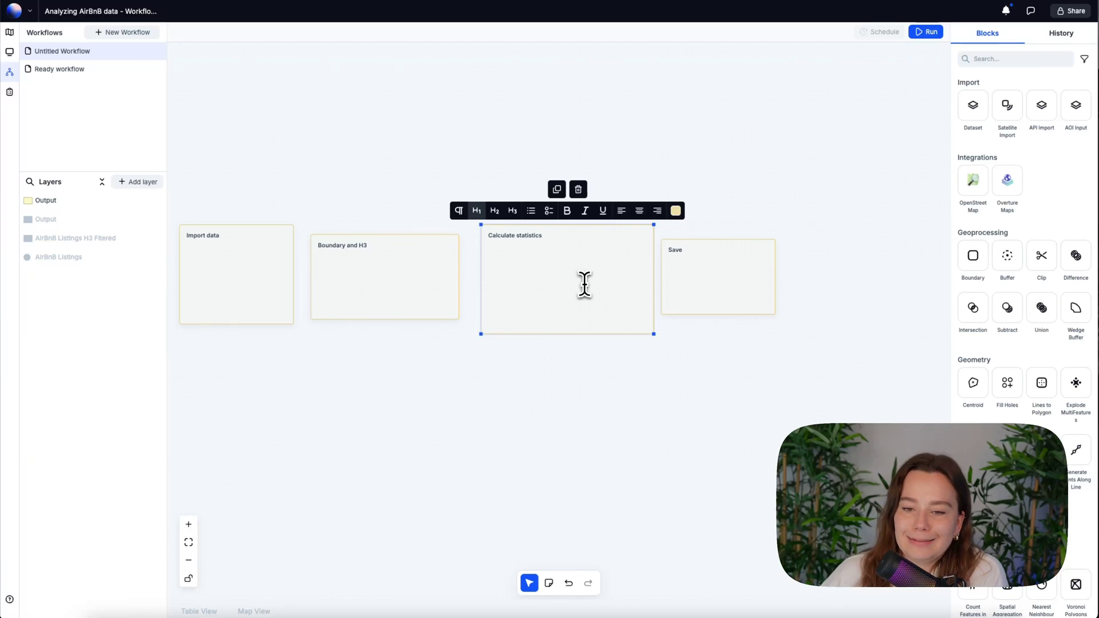
pyautogui.moveTo(422, 412); pyautogui.dragTo(501, 416)
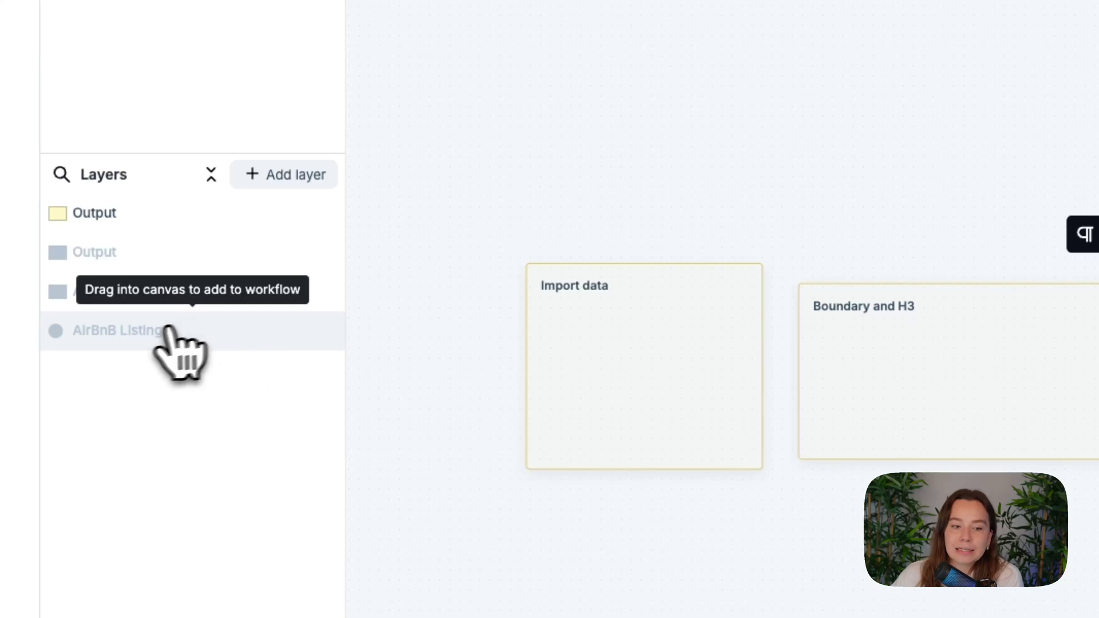
pyautogui.moveTo(172, 332); pyautogui.dragTo(614, 372)
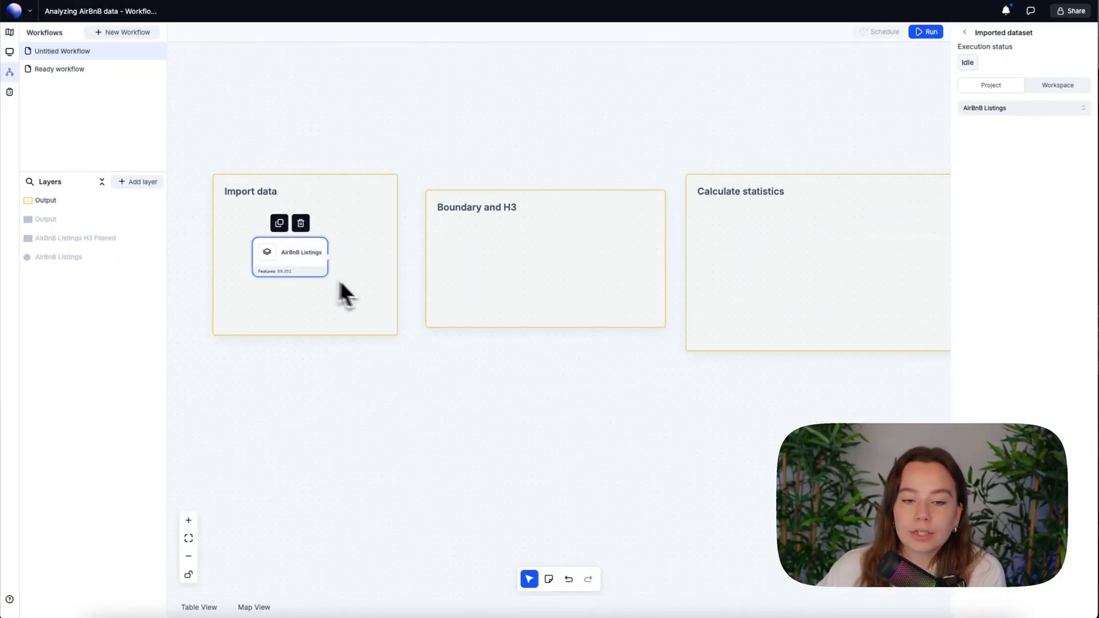
# Adjust the Boundary and H3 note's size and position to line up with the Import data note.
pyautogui.click(502, 286)
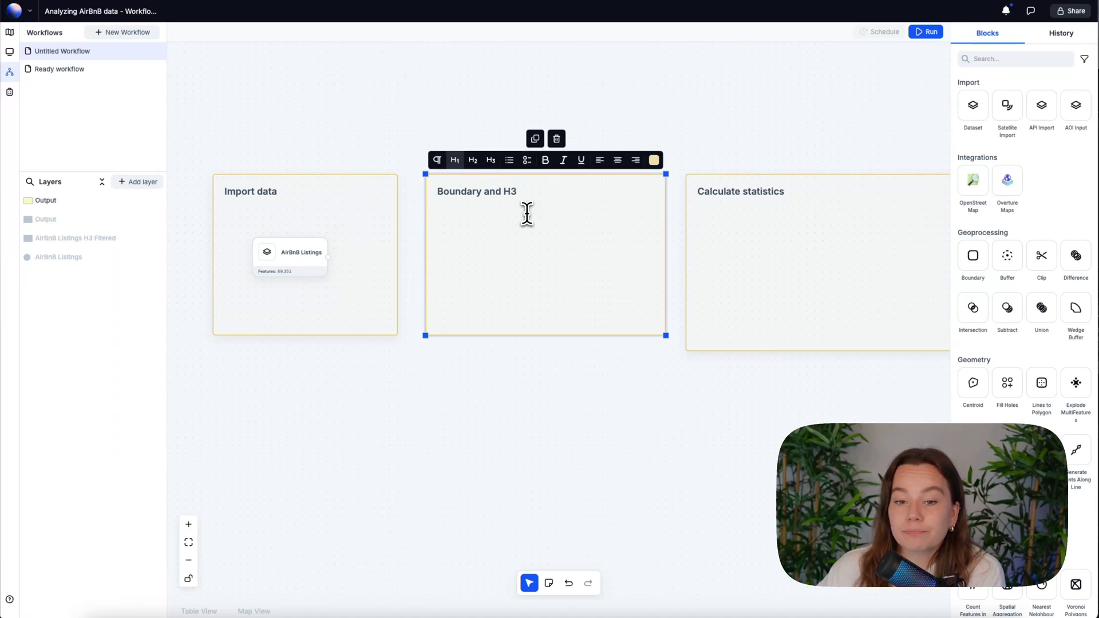
pyautogui.click(508, 372)
pyautogui.moveTo(485, 358); pyautogui.dragTo(422, 368)
pyautogui.click(441, 304)
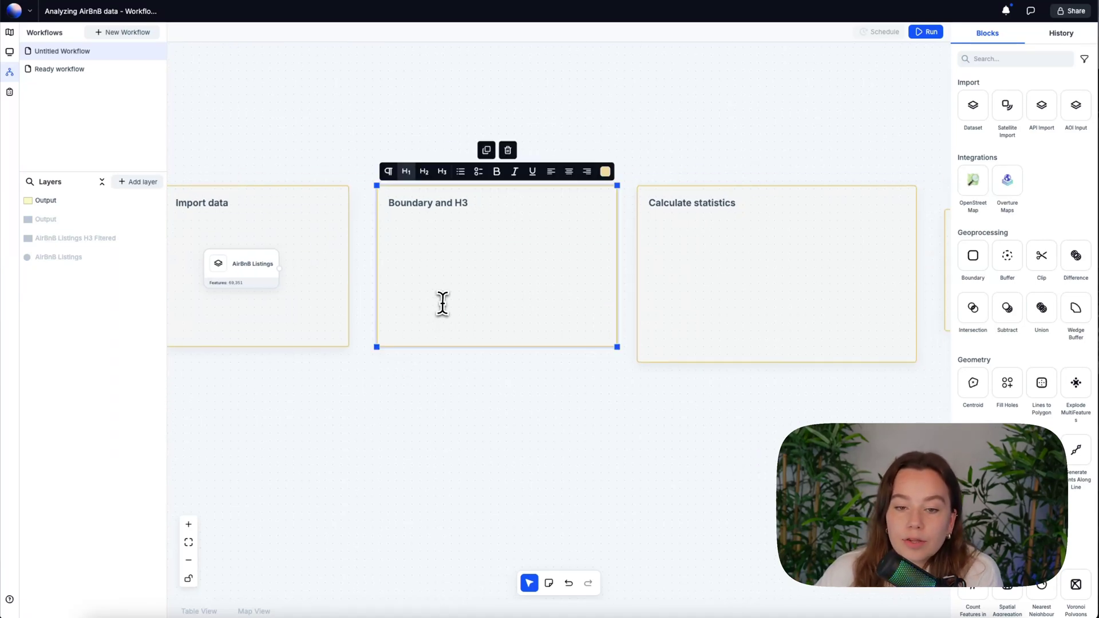
pyautogui.click(471, 435)
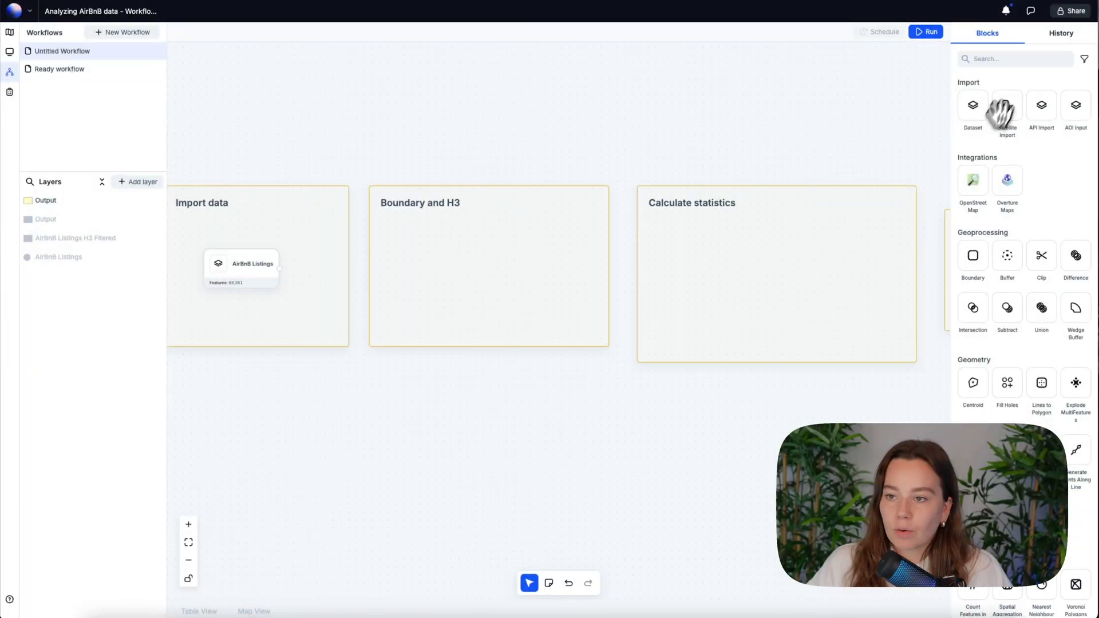
# Search the blocks for "boundary" and place a Boundary block inside the Boundary and H3 note.
pyautogui.click(926, 130)
pyautogui.write('boundary')
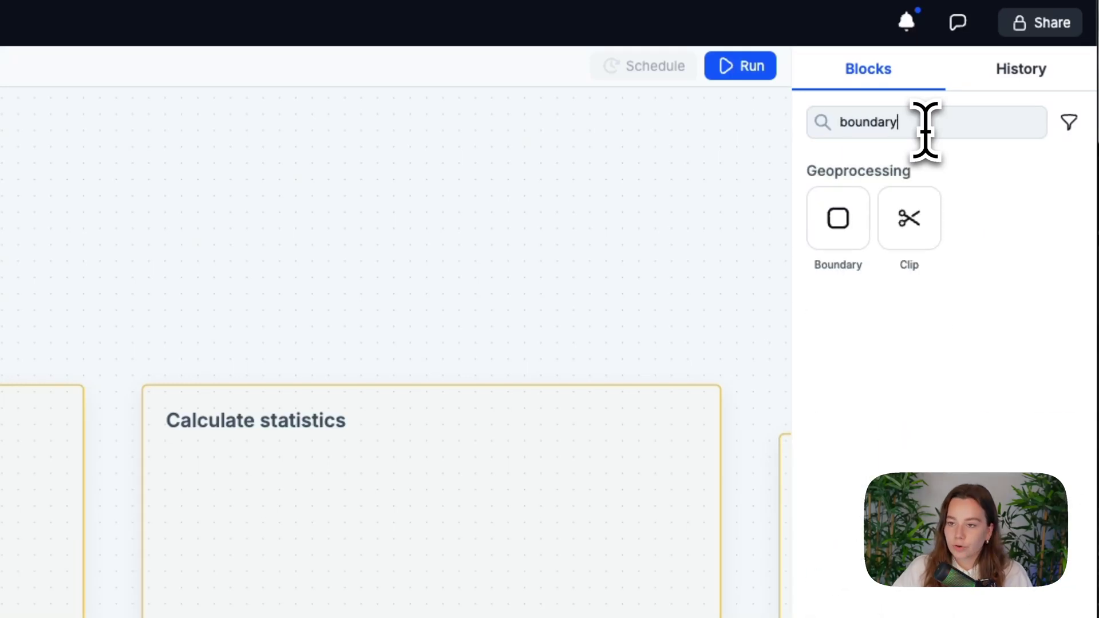
pyautogui.moveTo(838, 218); pyautogui.dragTo(0, 588)
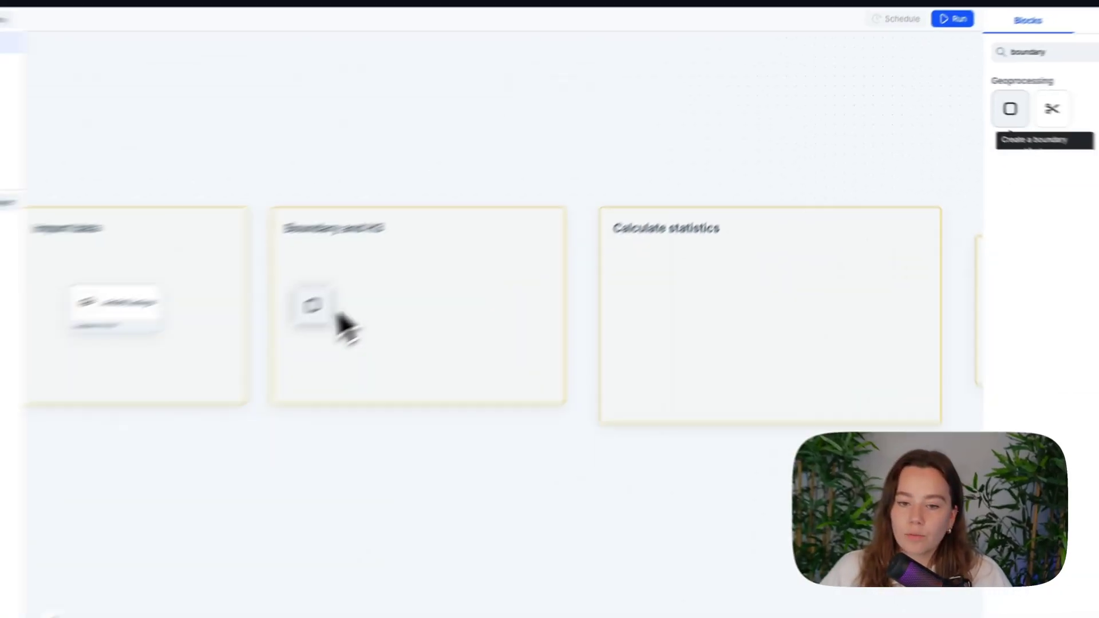
pyautogui.moveTo(338, 314); pyautogui.dragTo(315, 305)
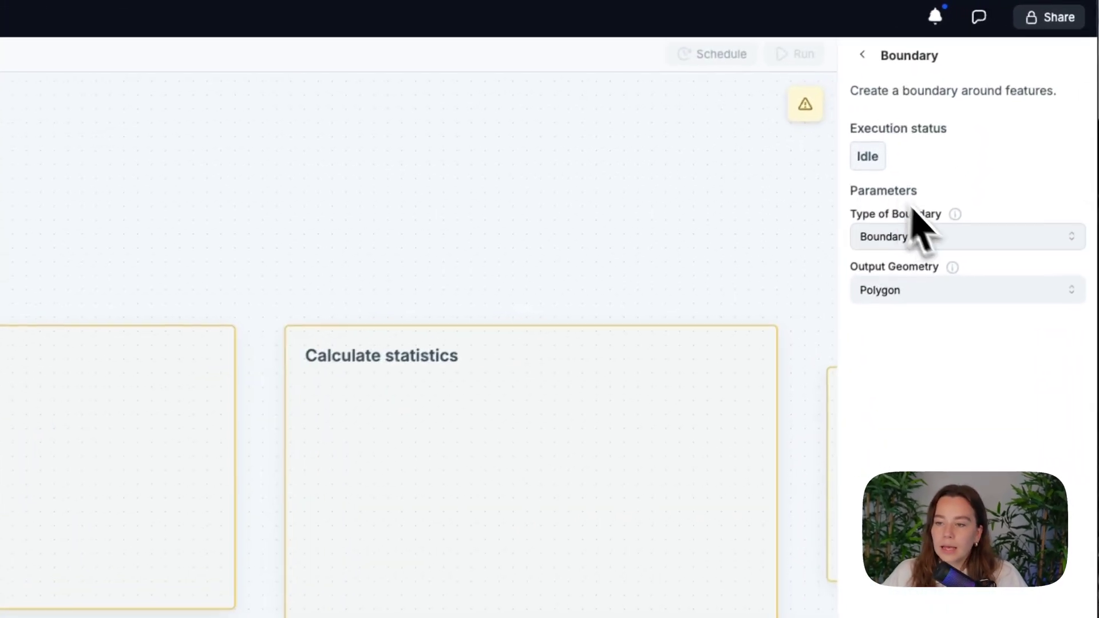
# Set the Boundary block's type to Convex Hull and connect the AirBnB Listings output to its data input.
pyautogui.click(933, 238)
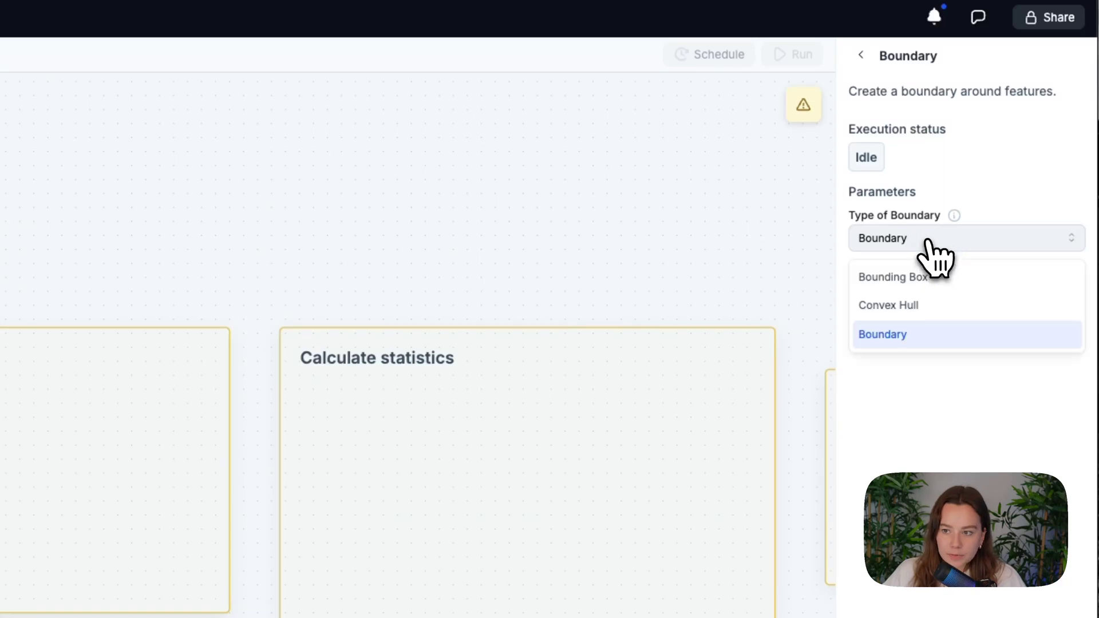
pyautogui.click(933, 309)
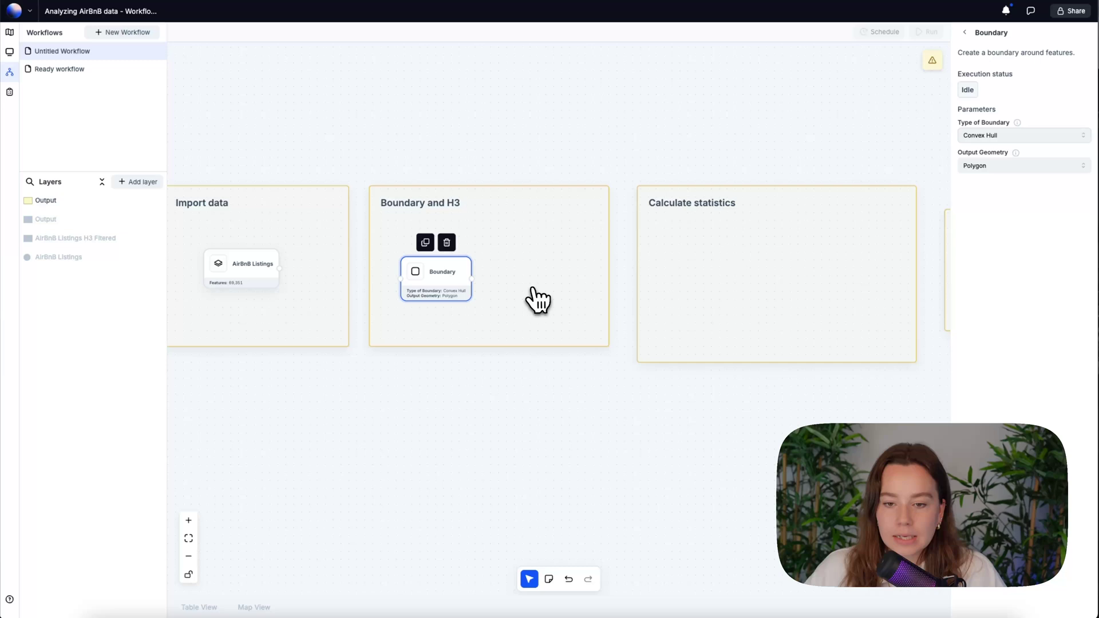
pyautogui.moveTo(280, 268); pyautogui.dragTo(402, 278)
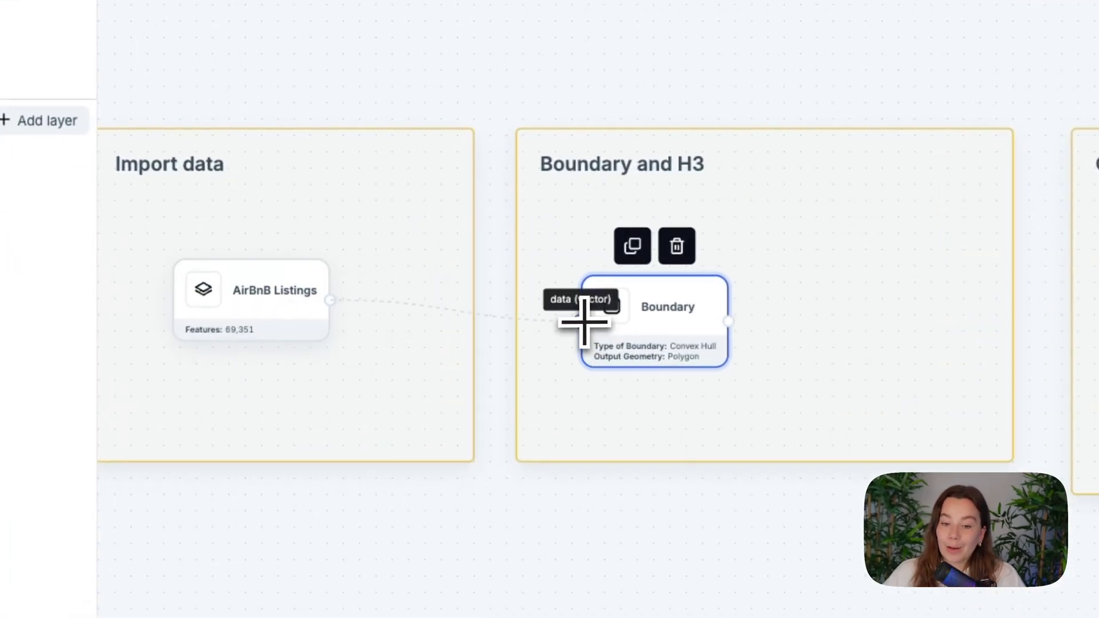
pyautogui.moveTo(584, 322); pyautogui.dragTo(581, 321)
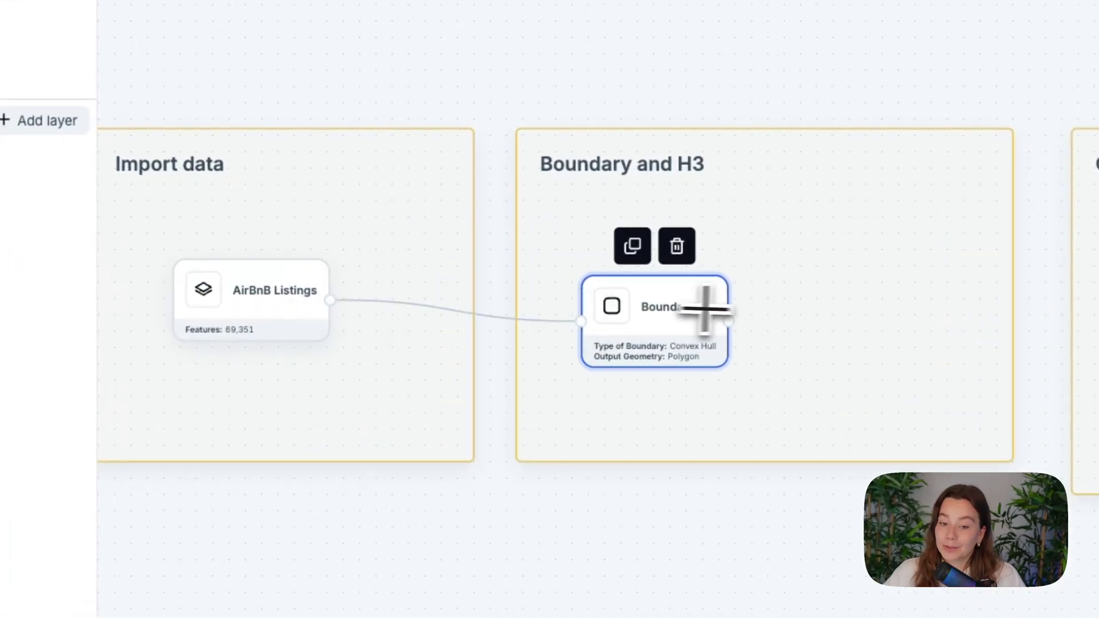
# Search the blocks for "h3" and place an H3 block after the Boundary block in the Boundary and H3 note.
pyautogui.click(964, 39)
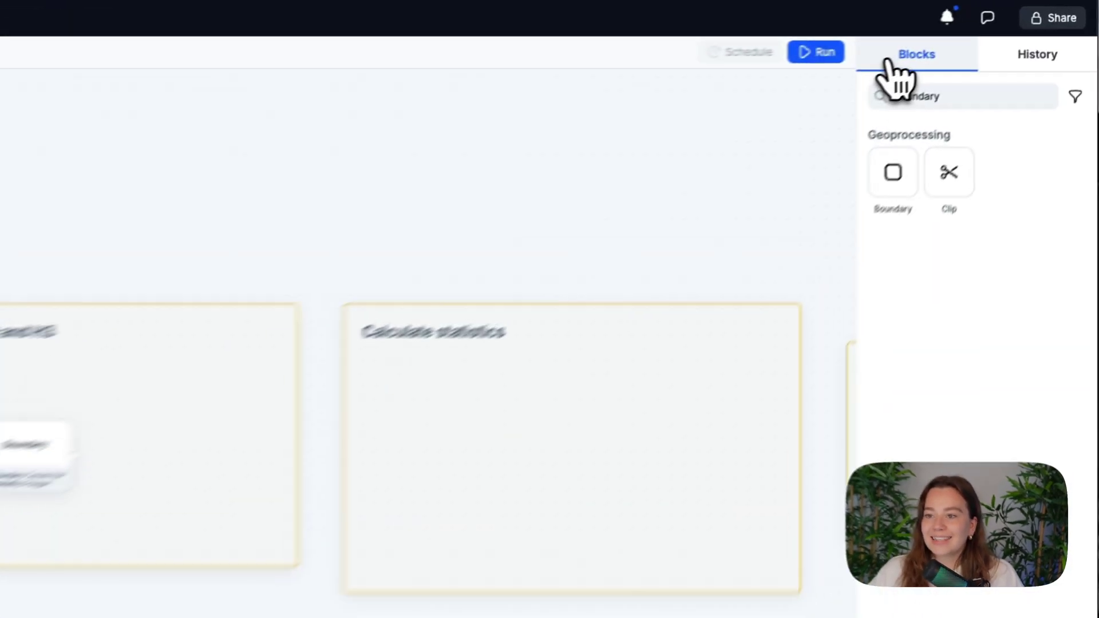
pyautogui.doubleClick(994, 58)
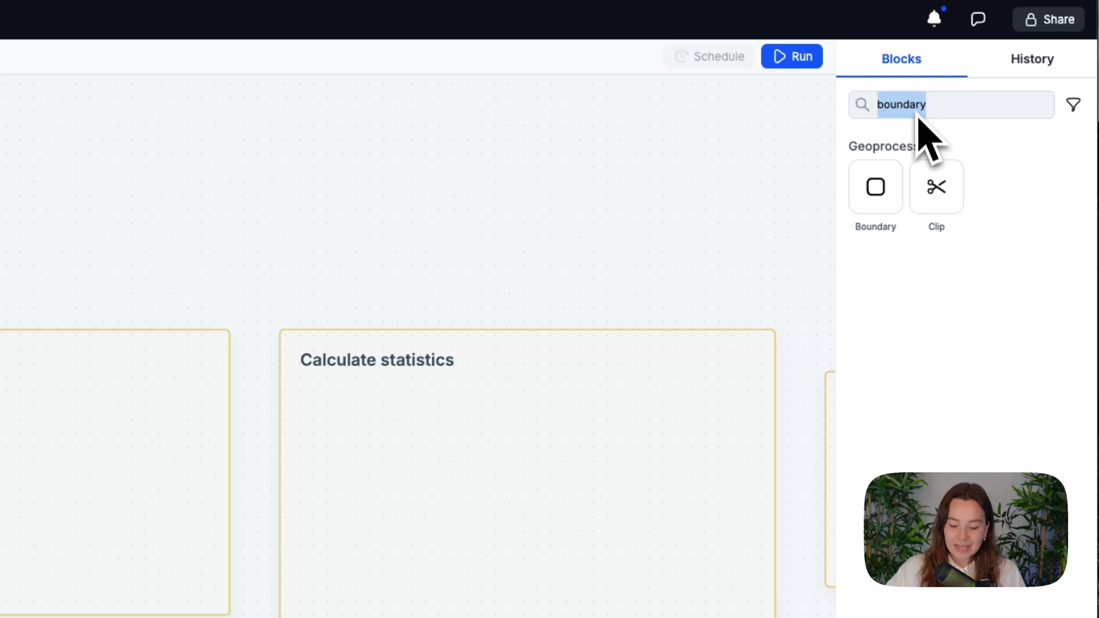
pyautogui.write('h3')
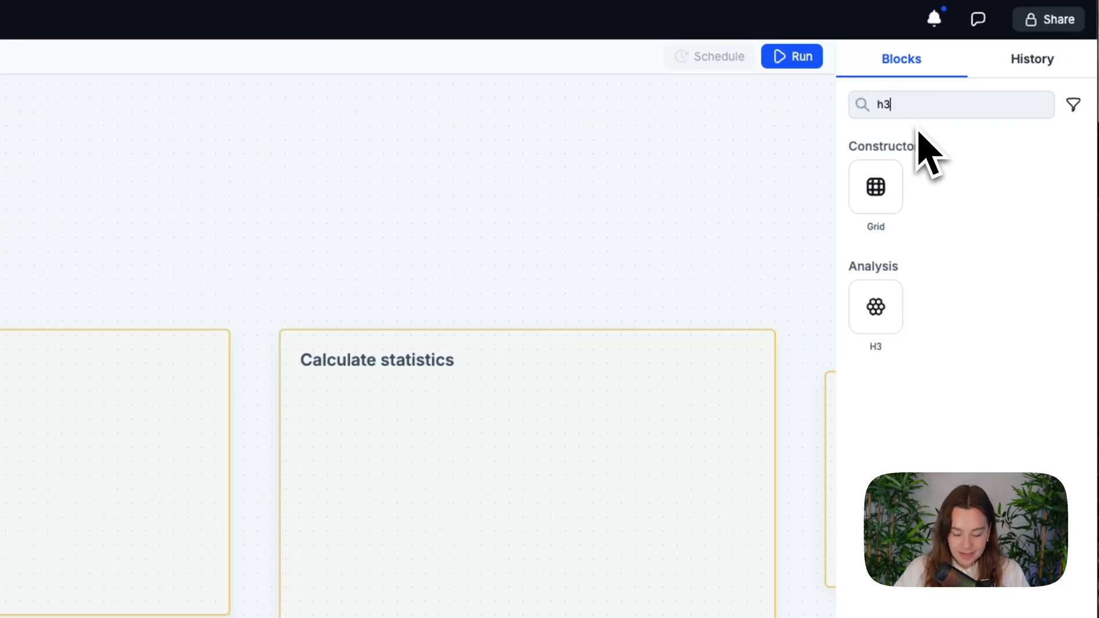
pyautogui.moveTo(876, 307); pyautogui.dragTo(138, 530)
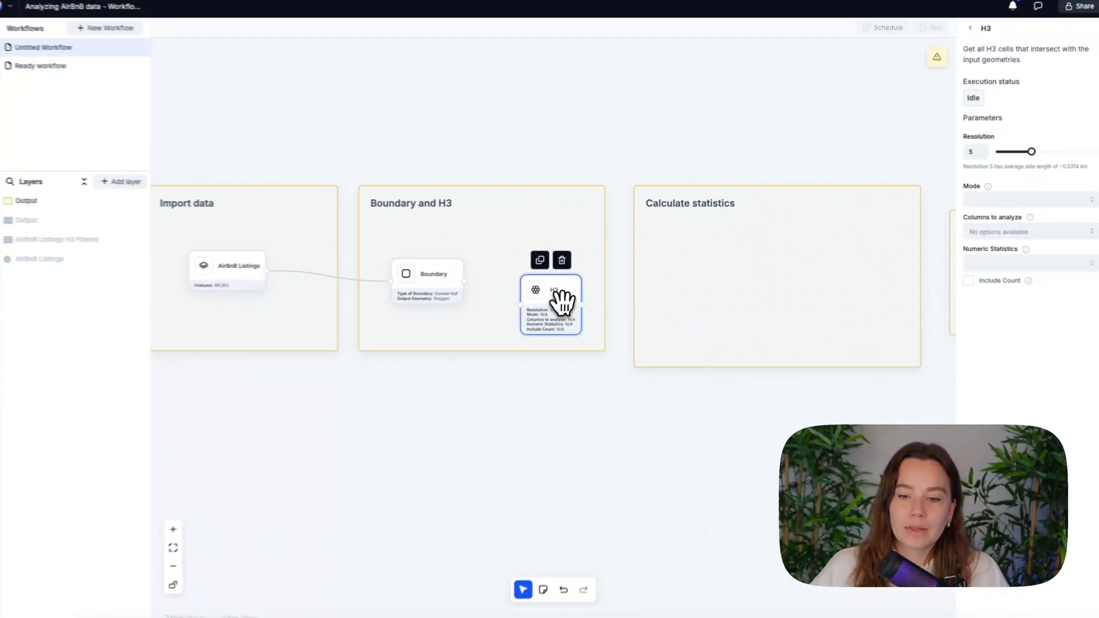
# Place the H3 block closer to the Boundary block, connect Boundary's output to its input and set its resolution to 8.
pyautogui.moveTo(563, 301); pyautogui.dragTo(546, 281)
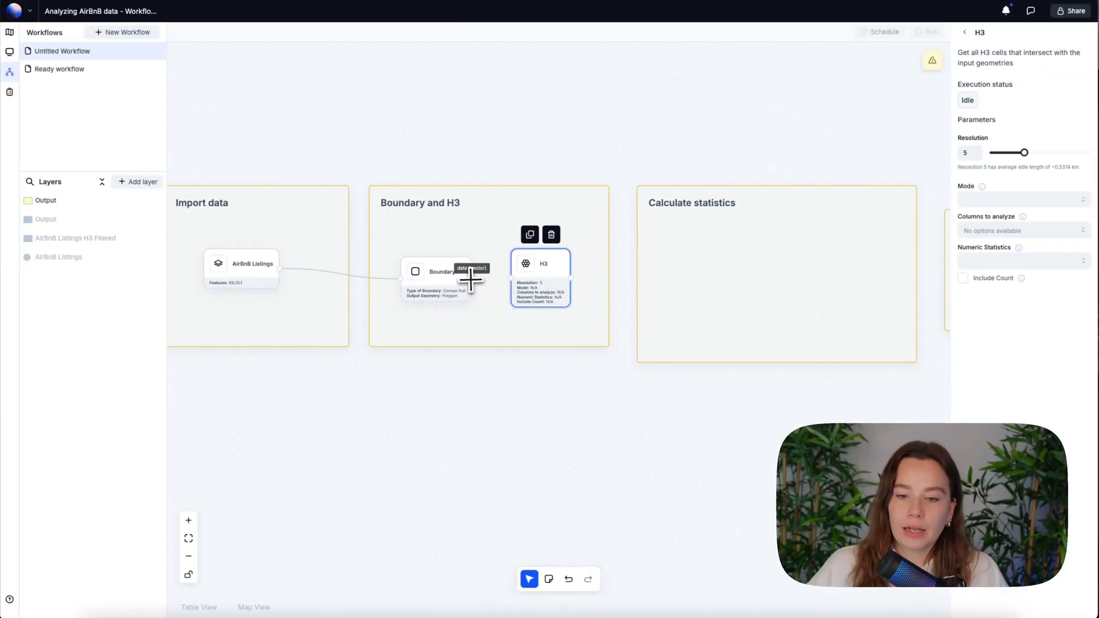
pyautogui.moveTo(470, 279); pyautogui.dragTo(511, 279)
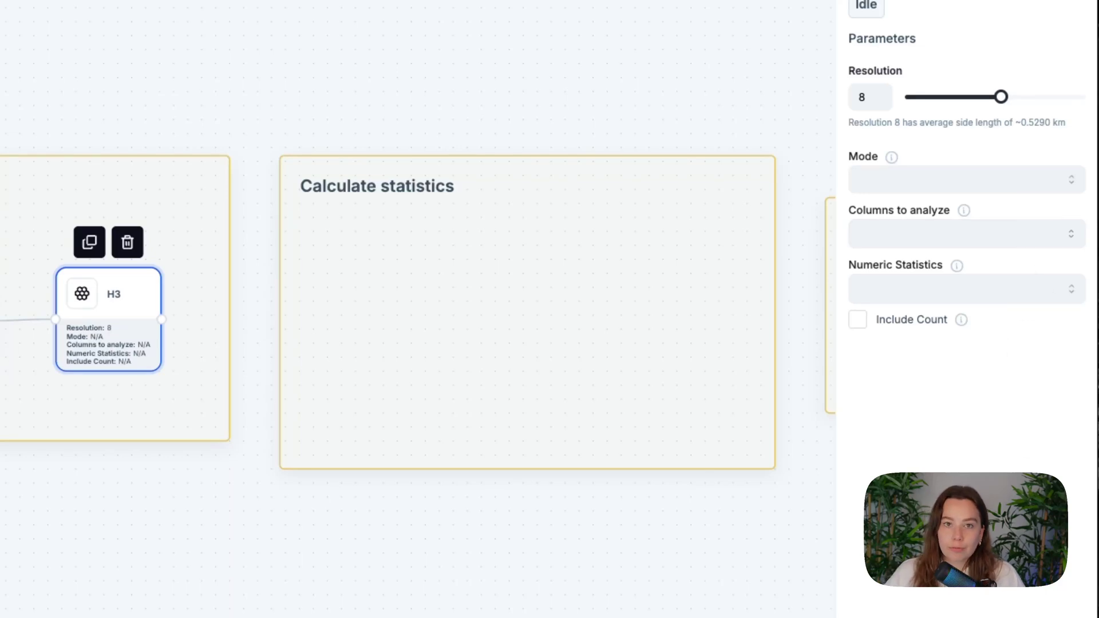
pyautogui.moveTo(646, 486); pyautogui.dragTo(594, 475)
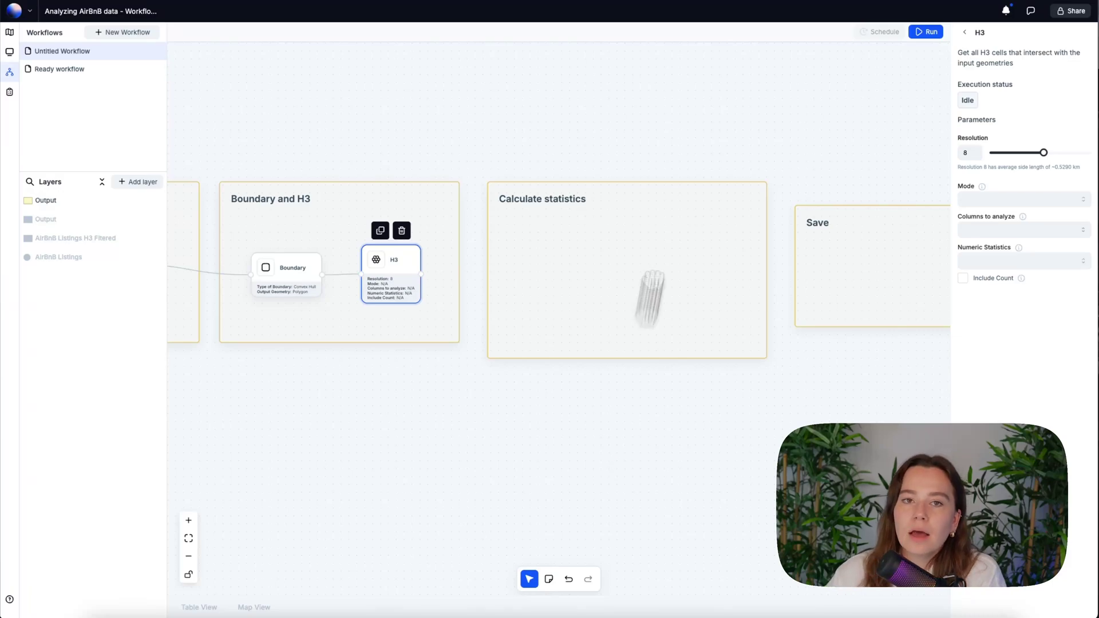
# Examine the AirBnB Listings layer's full data table on the map, including its location, room type, price and review columns.
pyautogui.click(9, 32)
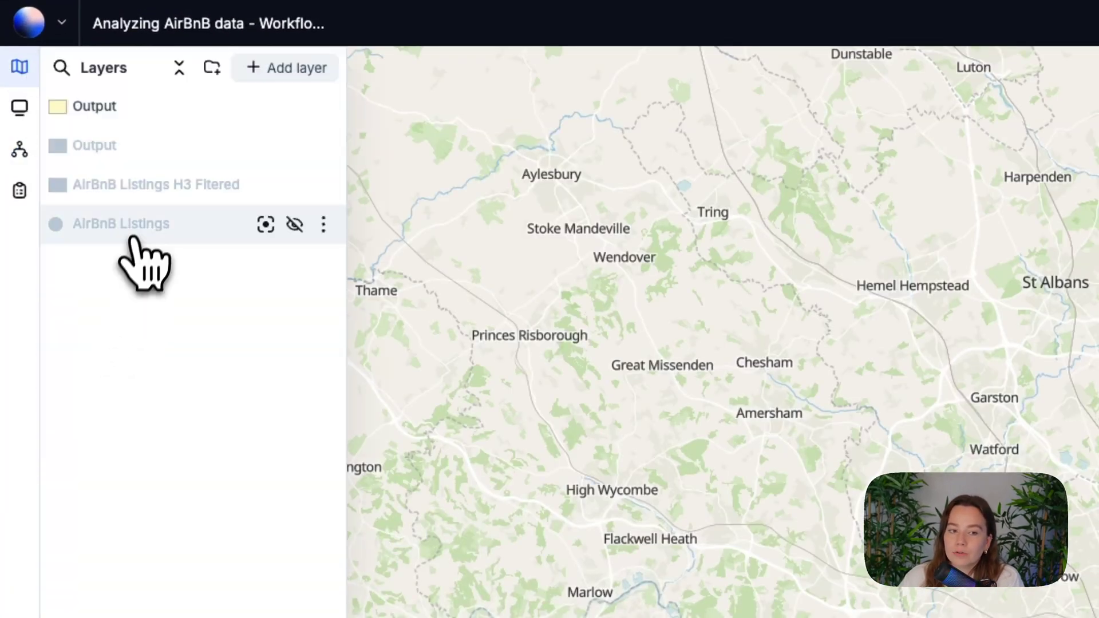
pyautogui.click(133, 238)
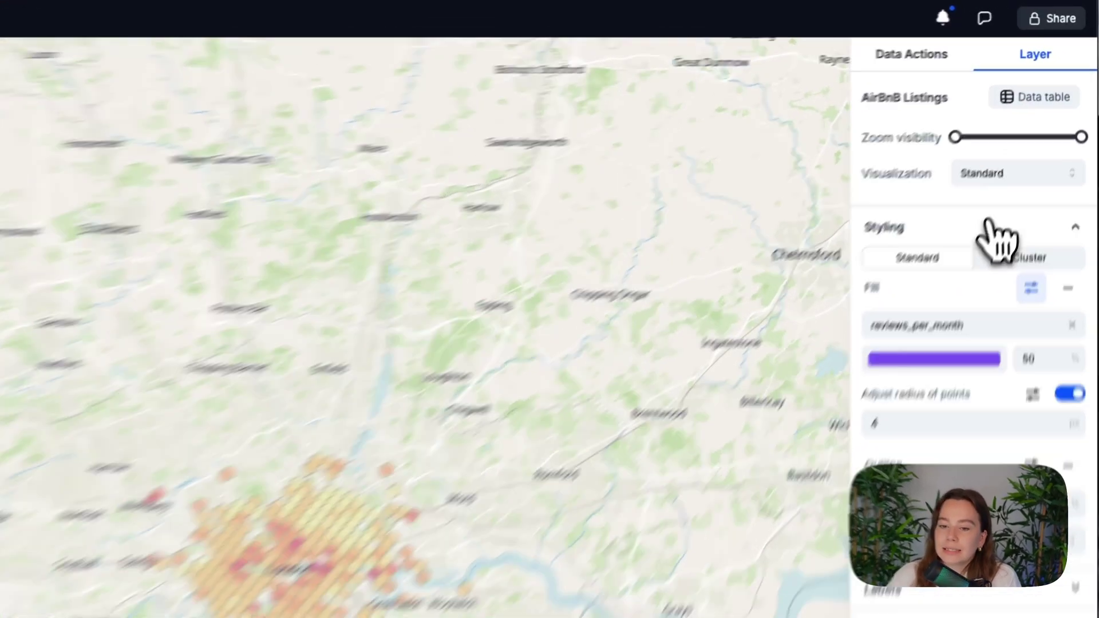
pyautogui.click(1034, 97)
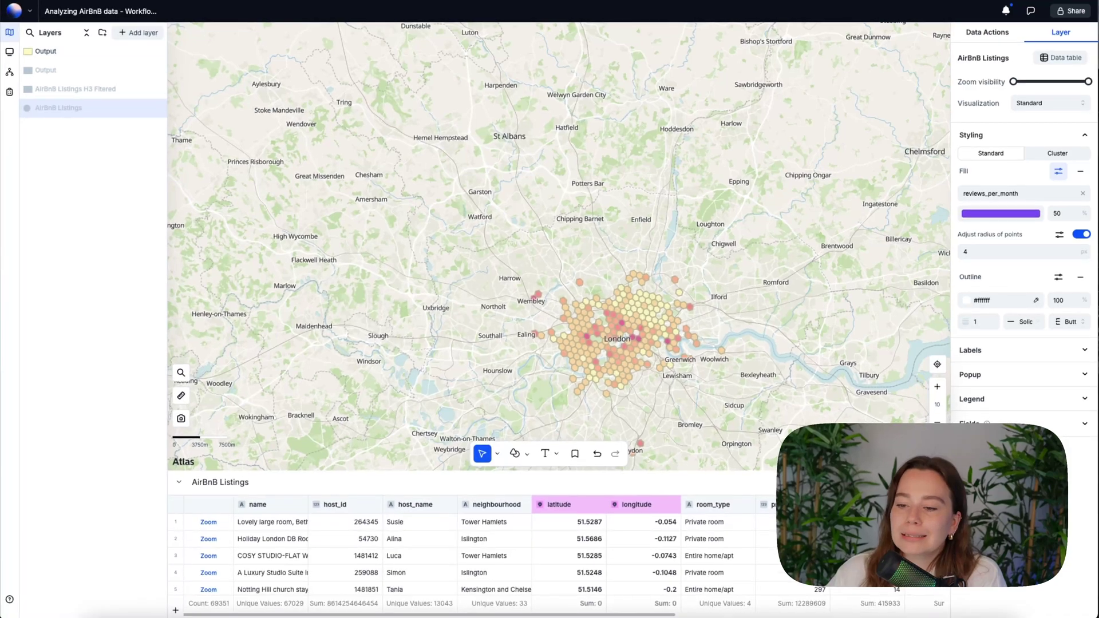
pyautogui.moveTo(687, 471); pyautogui.dragTo(687, 24)
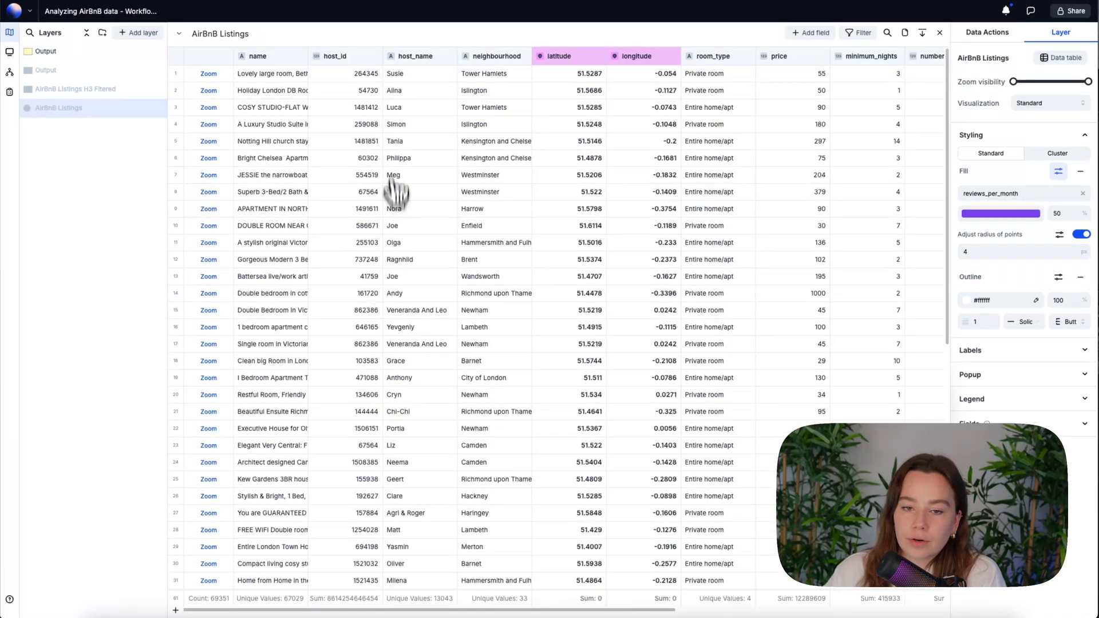
pyautogui.hscroll(3, 389, 172)
pyautogui.hscroll(3, 385, 142)
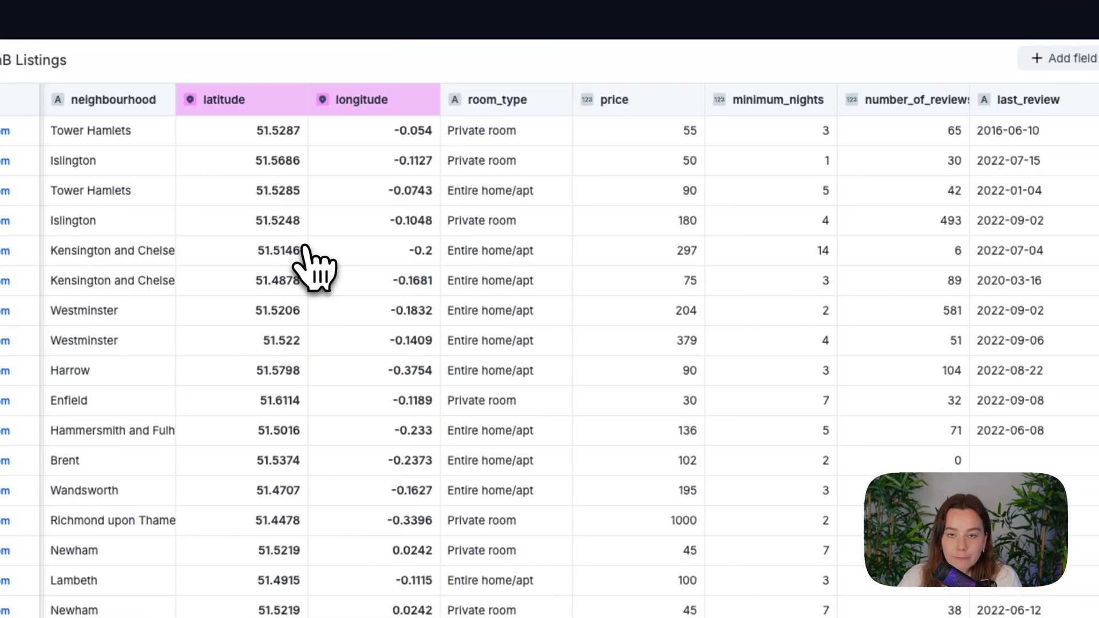
pyautogui.hscroll(5, 307, 252)
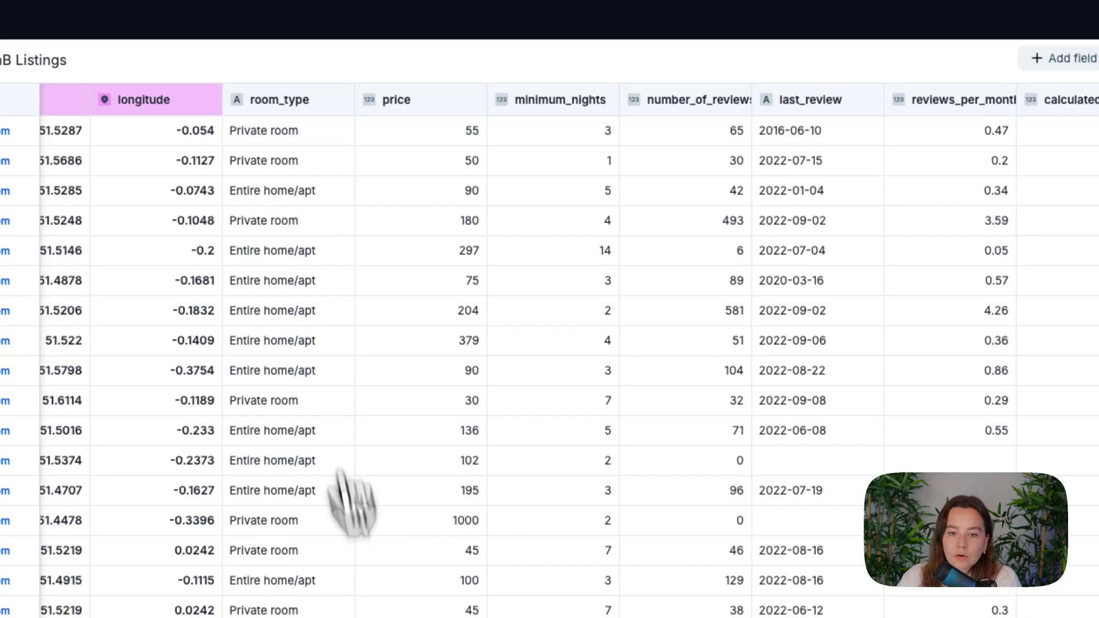
pyautogui.hscroll(3, 643, 183)
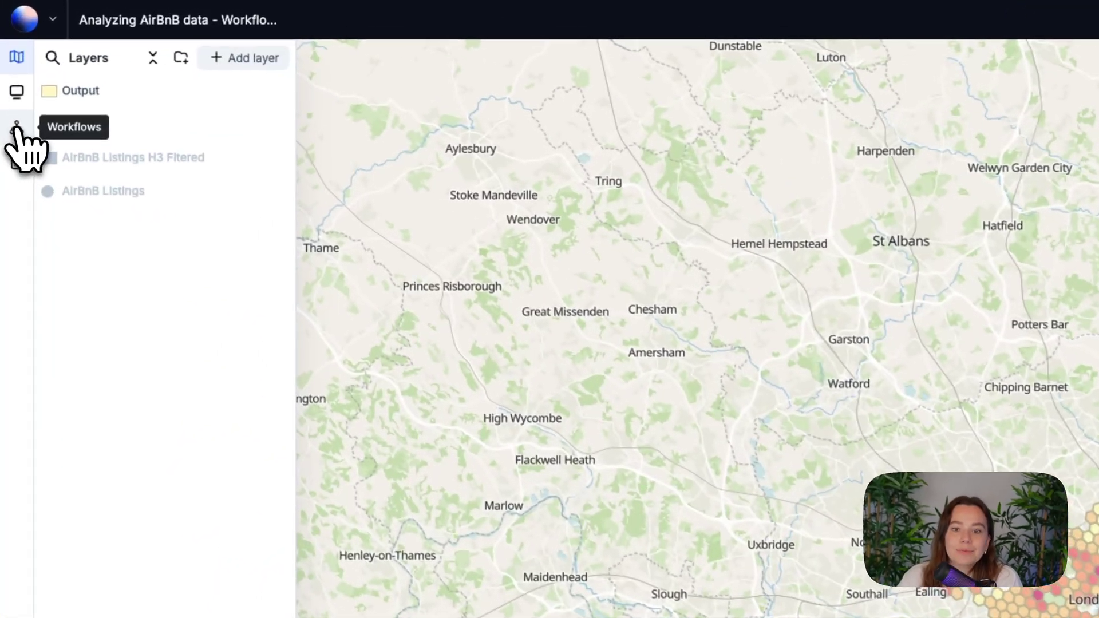
# Return to the workflow, search the blocks for "spati" and place a Spatial Aggregation block inside the Calculate statistics note.
pyautogui.click(8, 72)
pyautogui.moveTo(719, 459); pyautogui.dragTo(420, 462)
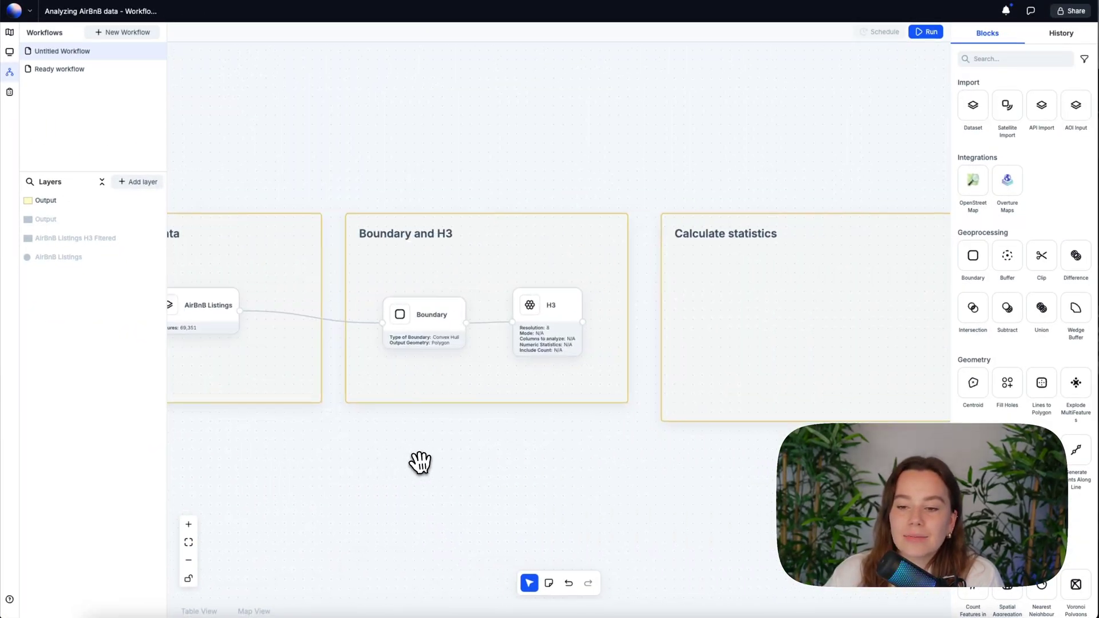
pyautogui.moveTo(688, 464); pyautogui.dragTo(545, 476)
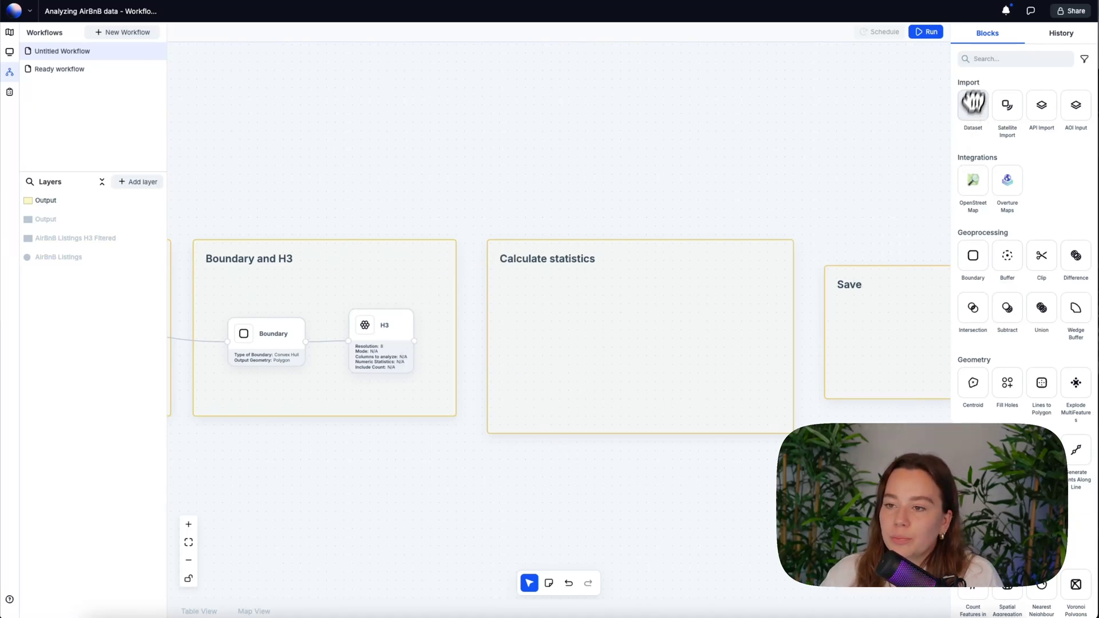
pyautogui.click(985, 60)
pyautogui.write('spatial')
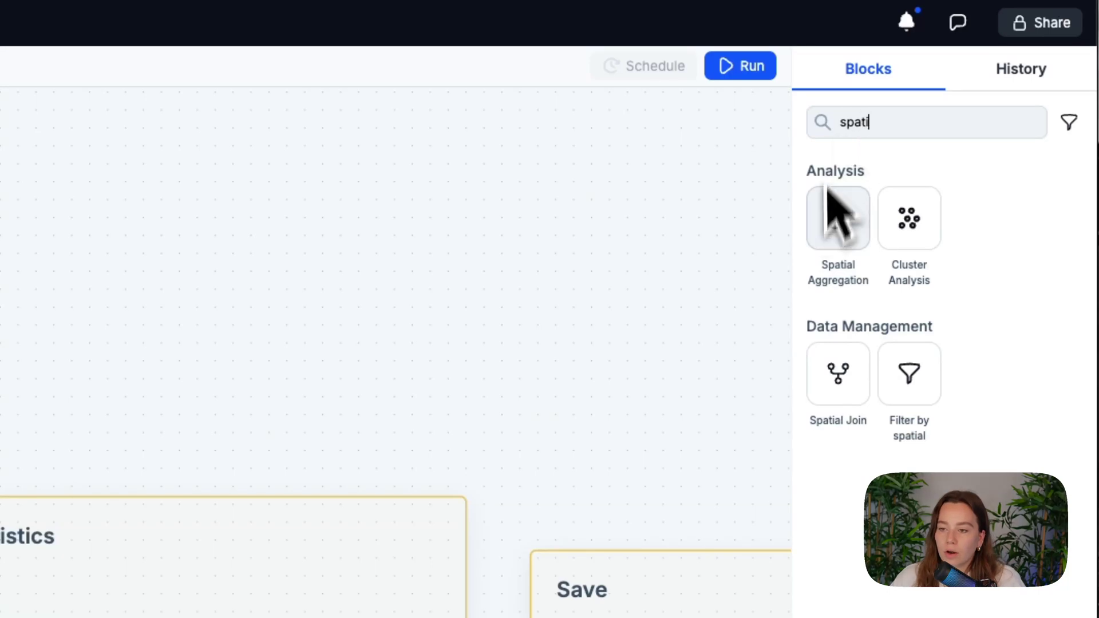
pyautogui.moveTo(838, 218); pyautogui.dragTo(596, 360)
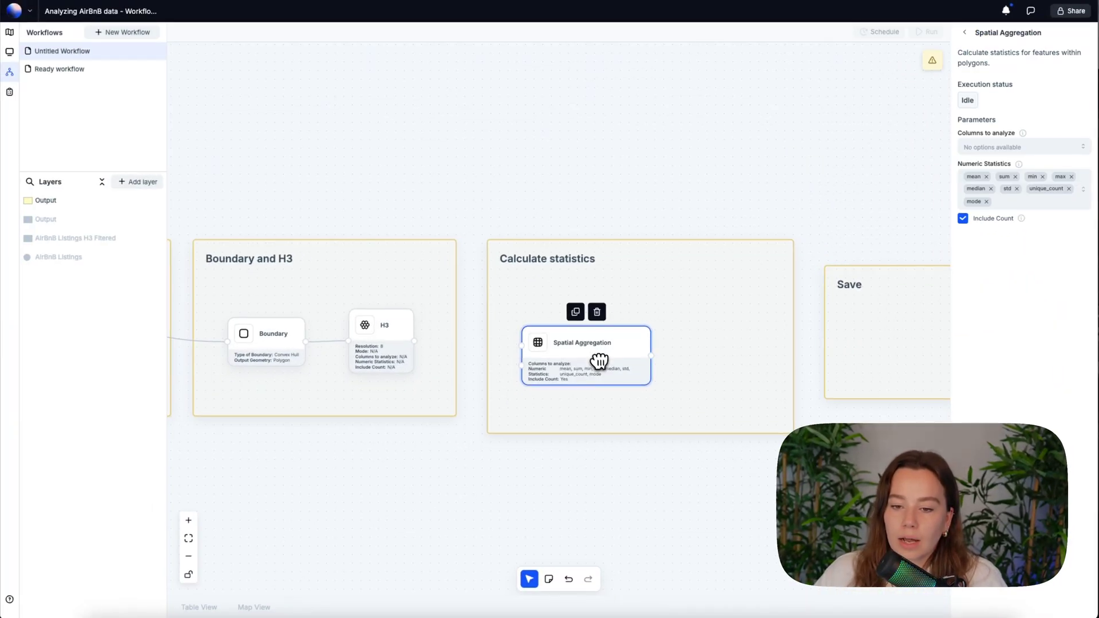
# Connect the H3 output to the Spatial Aggregation block's lower input and the AirBnB Listings output to its upper input.
pyautogui.scroll(-5, 569, 420)
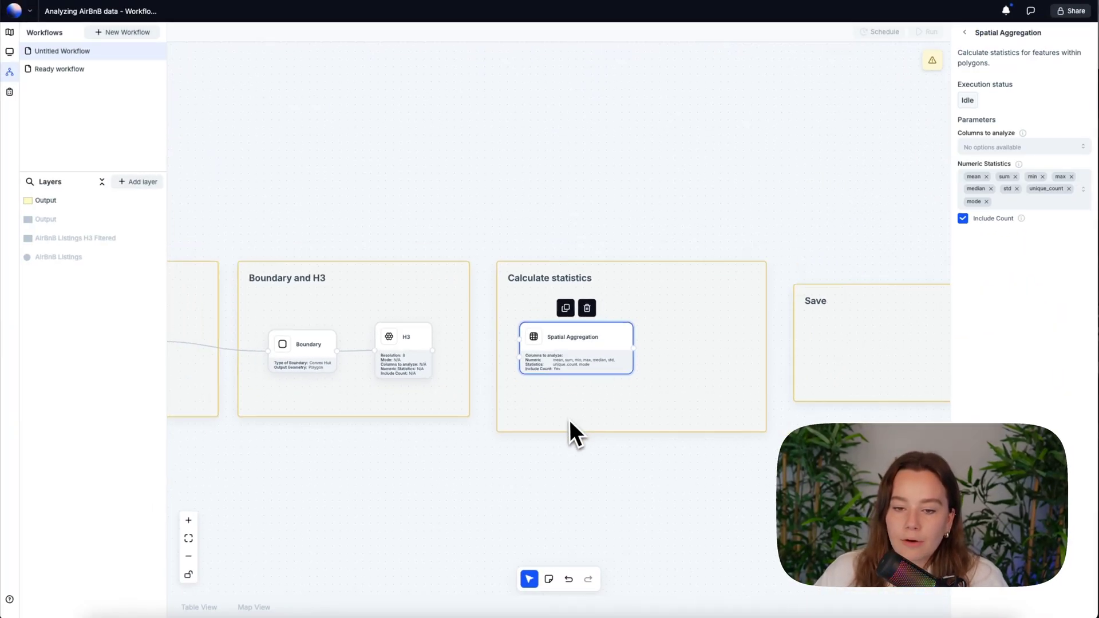
pyautogui.scroll(5, 471, 387)
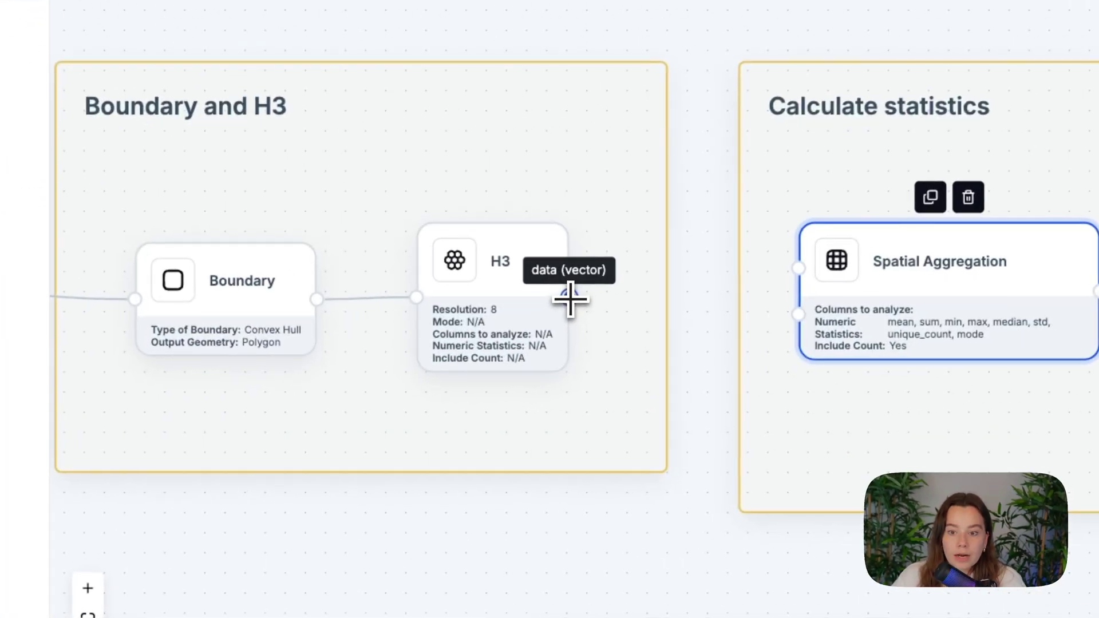
pyautogui.moveTo(569, 298); pyautogui.dragTo(799, 313)
pyautogui.scroll(-2, 539, 338)
pyautogui.scroll(-4, 418, 324)
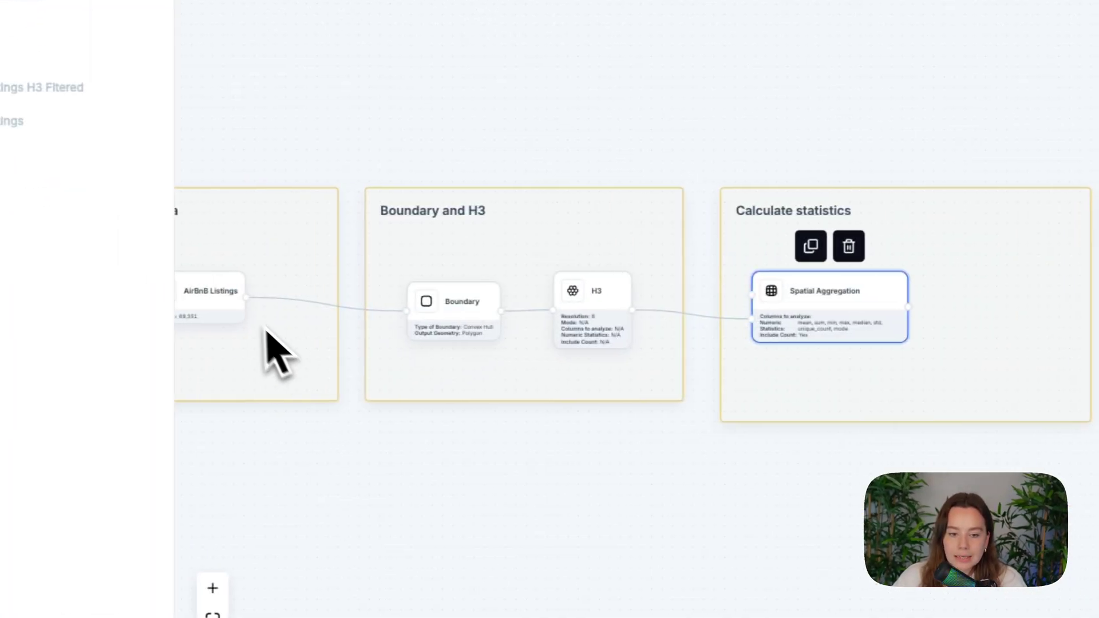
pyautogui.moveTo(121, 297); pyautogui.dragTo(294, 240)
pyautogui.moveTo(435, 258); pyautogui.dragTo(756, 295)
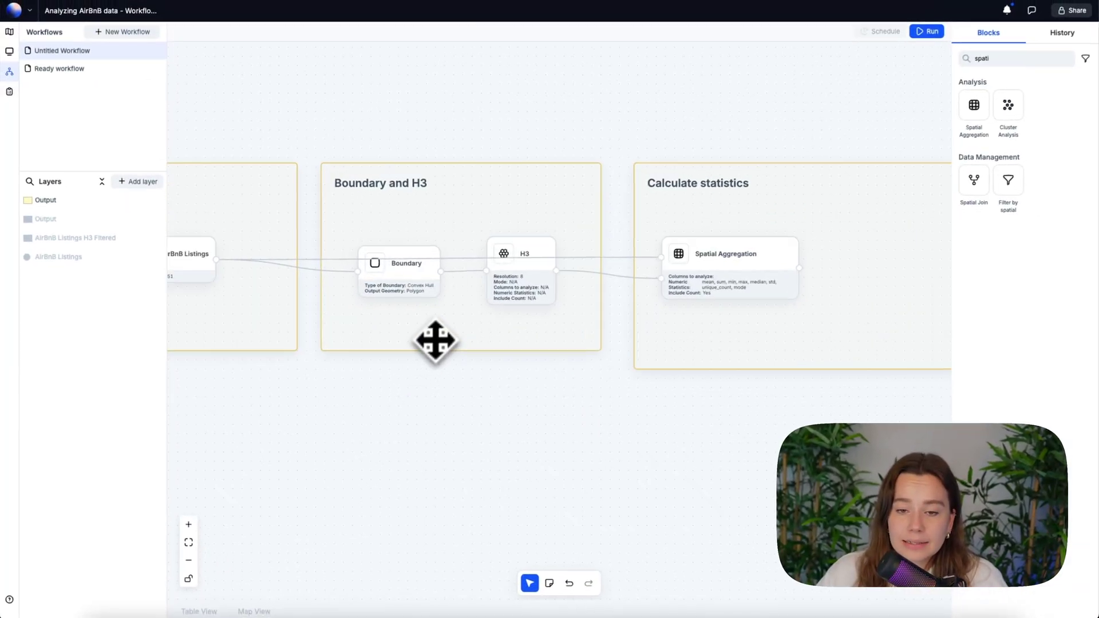
# Extend the Boundary and H3 note downward and move the Boundary and H3 blocks below the direct AirBnB Listings connection line.
pyautogui.click(387, 401)
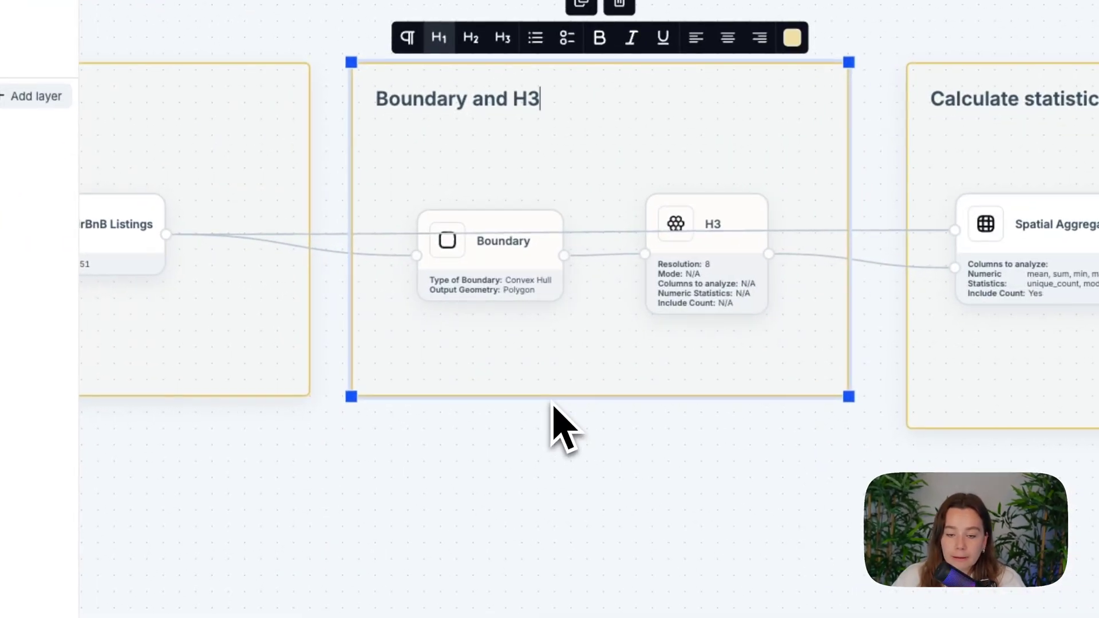
pyautogui.moveTo(553, 404); pyautogui.dragTo(544, 518)
pyautogui.click(728, 280)
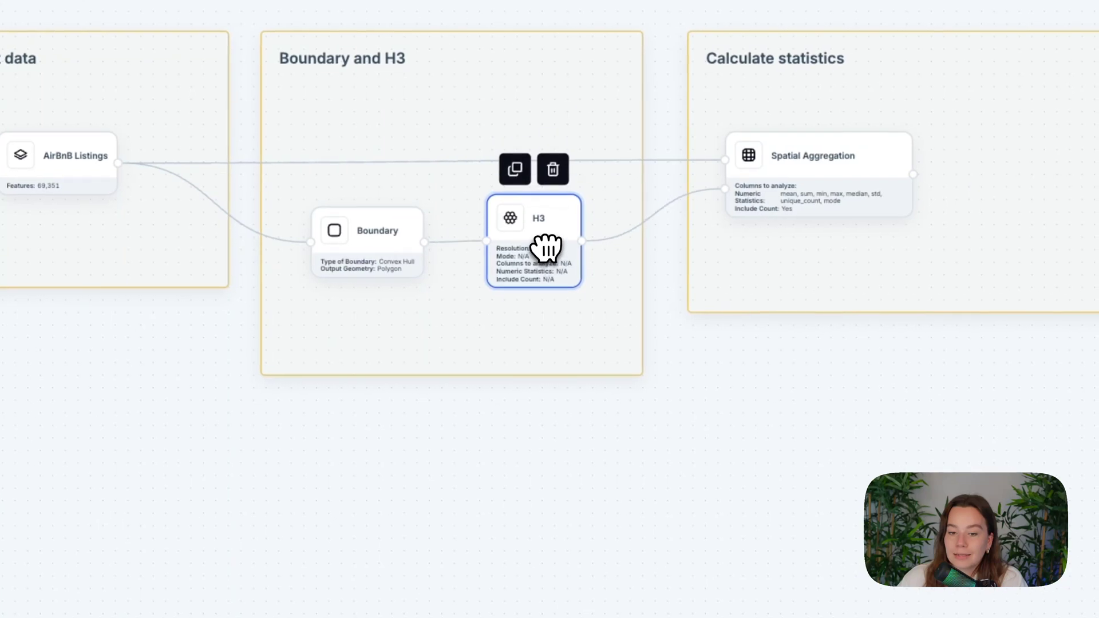
pyautogui.click(652, 419)
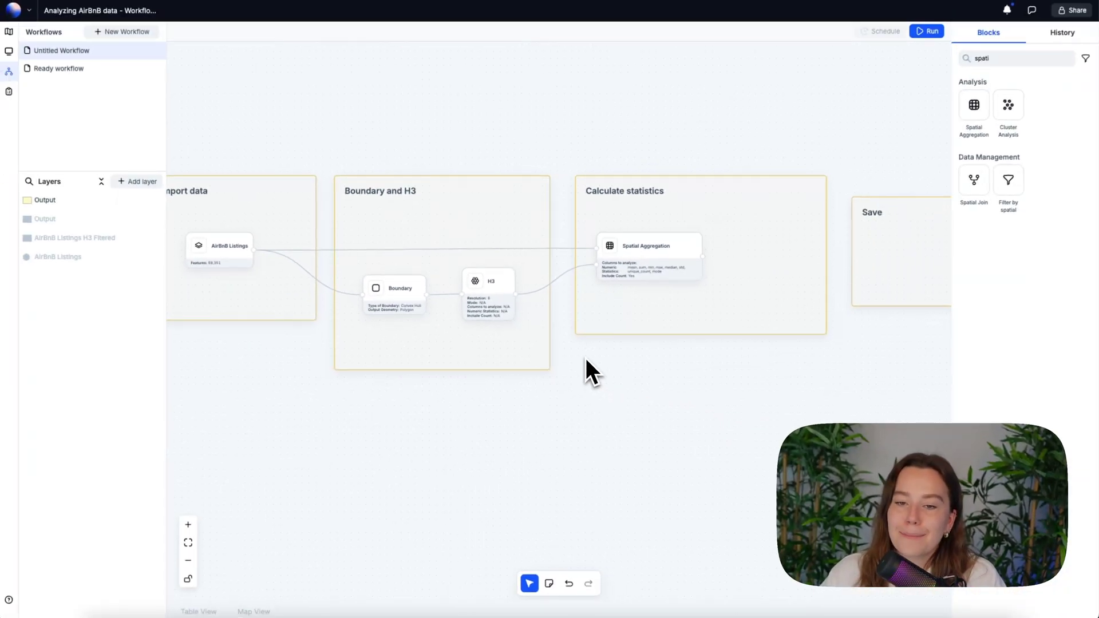
pyautogui.scroll(-1, 586, 358)
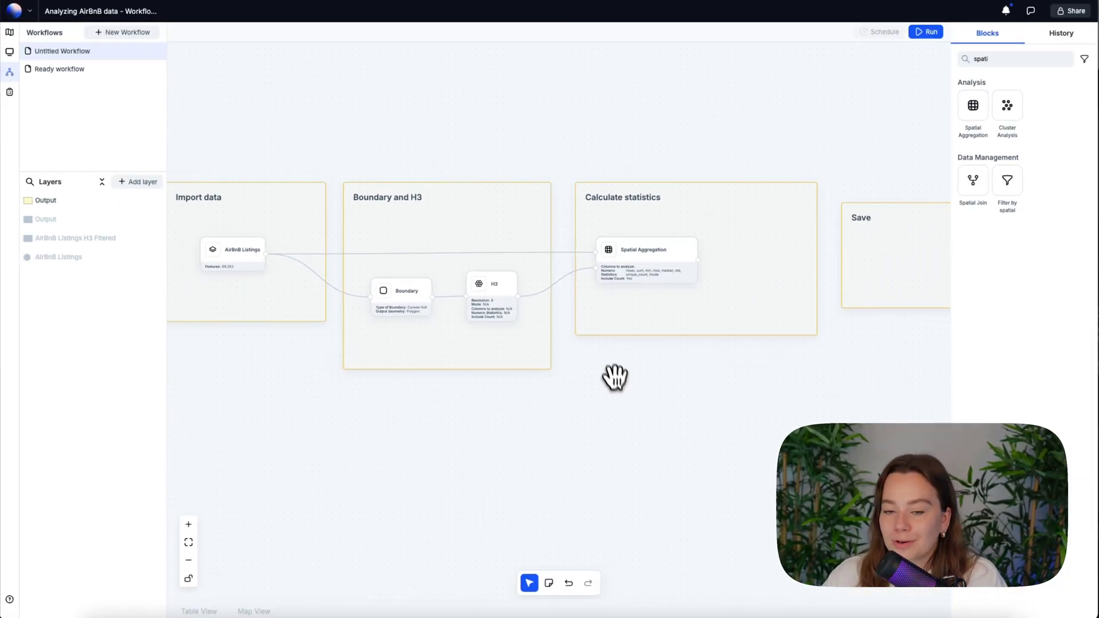
# Choose price and reviews_per_month as the columns to analyze in the Spatial Aggregation block.
pyautogui.moveTo(616, 378); pyautogui.dragTo(452, 368)
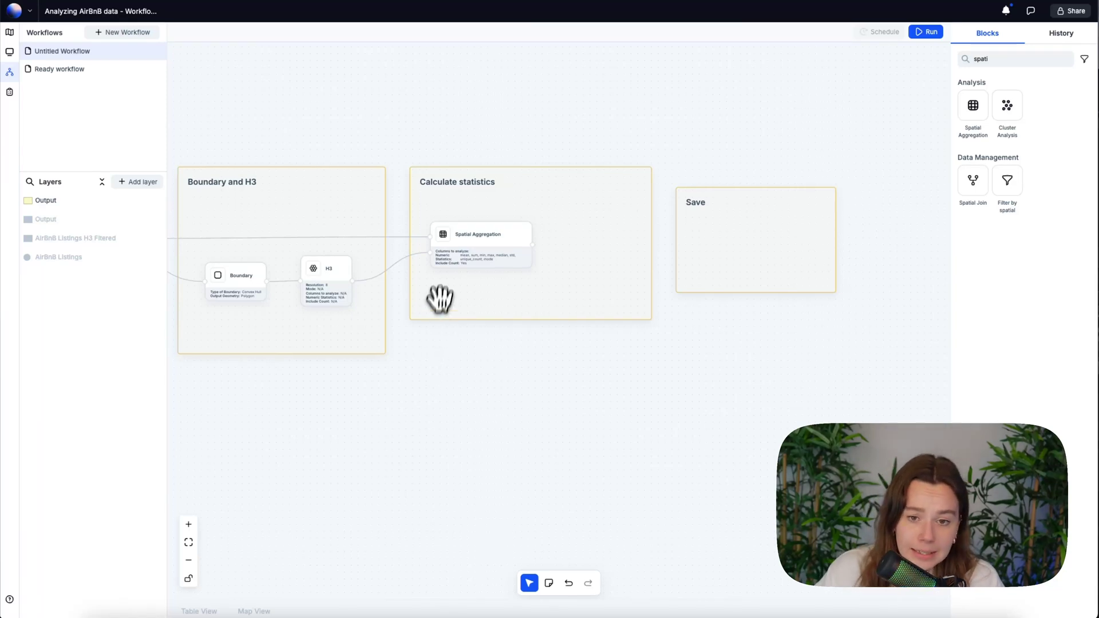
pyautogui.click(462, 253)
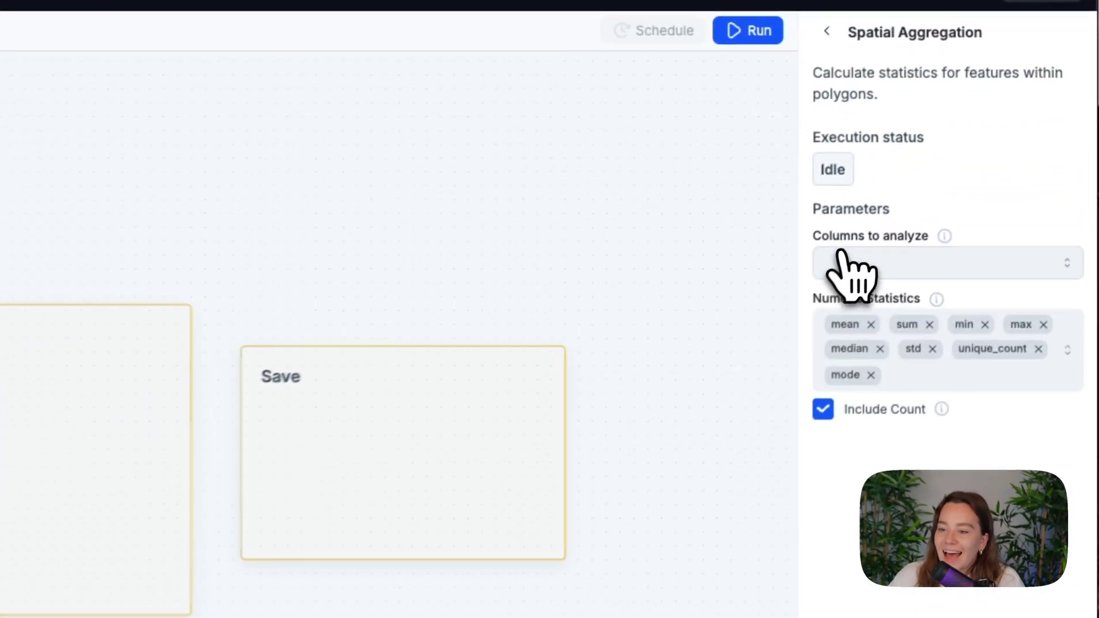
pyautogui.click(976, 144)
pyautogui.scroll(-3, 862, 343)
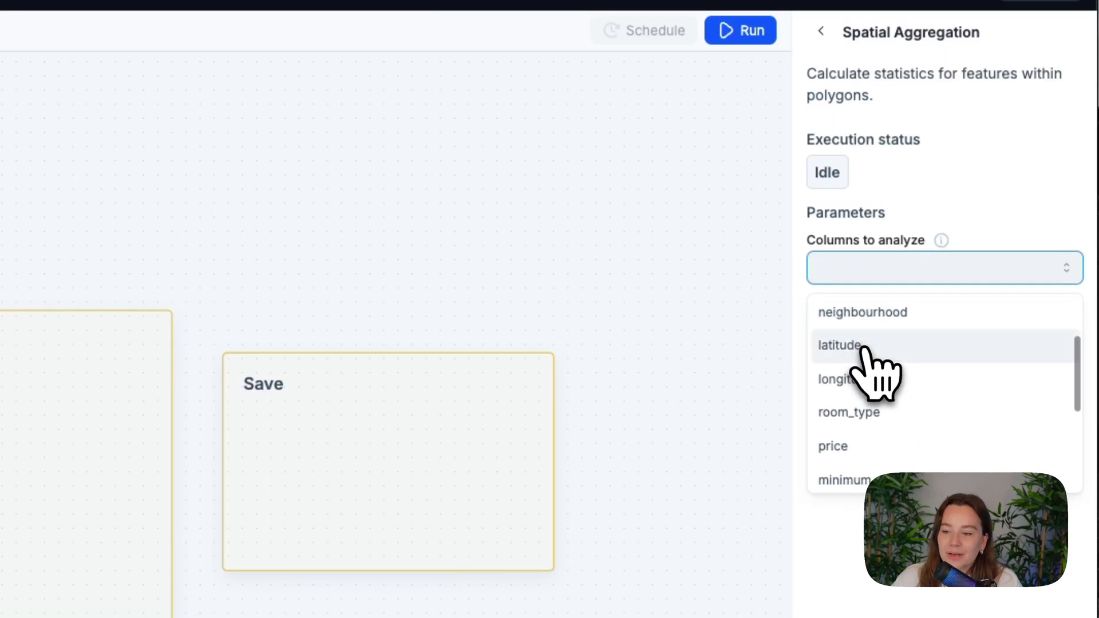
pyautogui.click(859, 449)
pyautogui.scroll(-5, 910, 401)
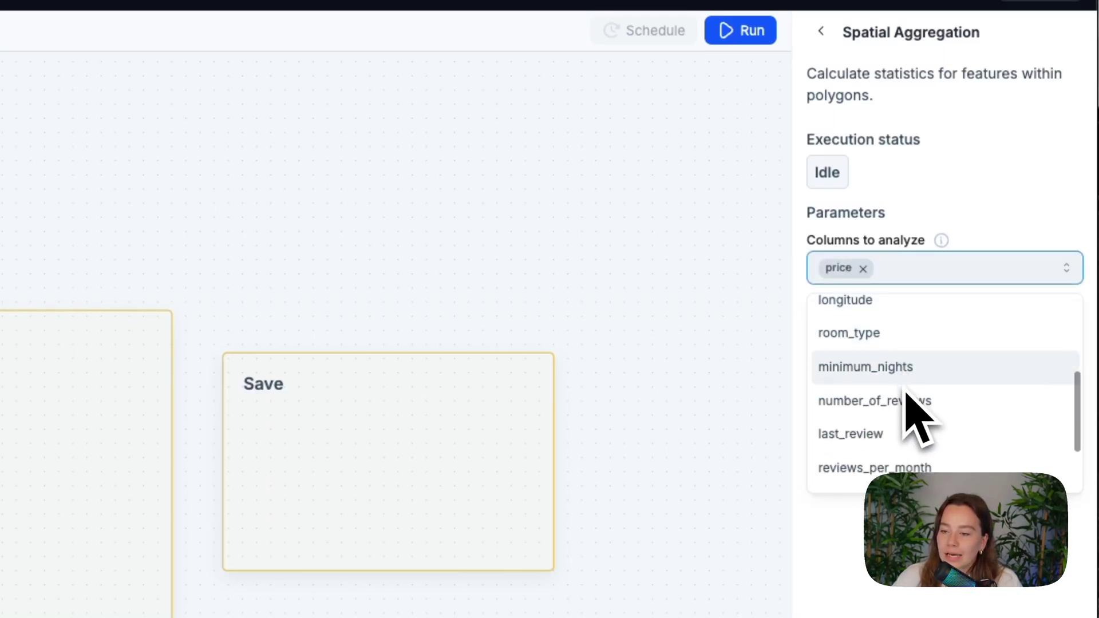
pyautogui.click(916, 389)
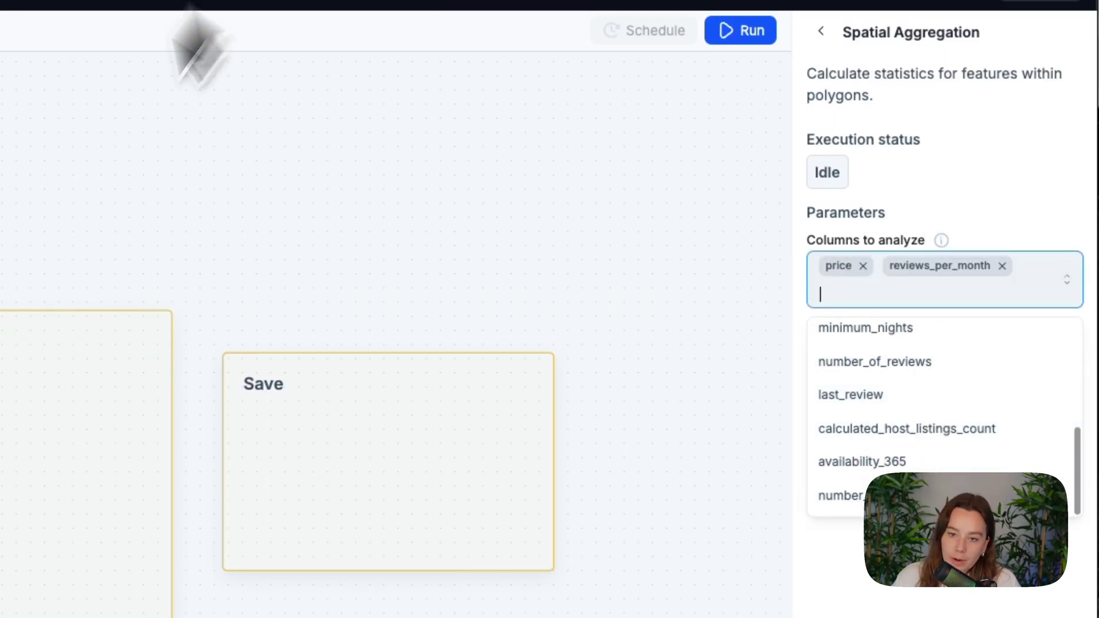
pyautogui.press('Escape')
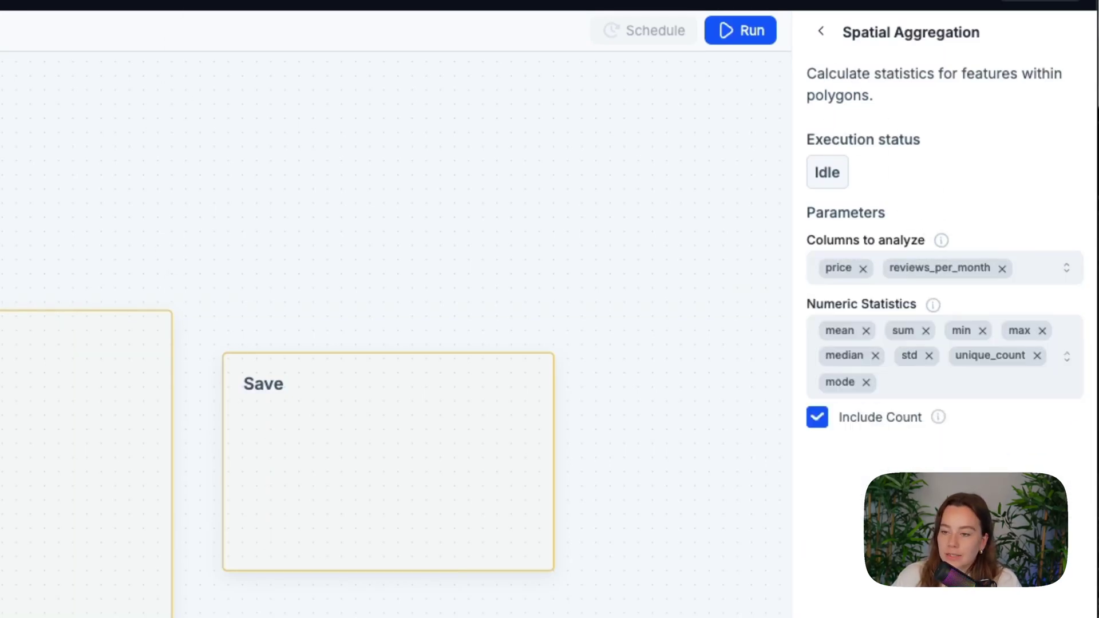
# Reduce the Spatial Aggregation block's numeric statistics to mean and sum only.
pyautogui.click(985, 331)
pyautogui.click(998, 330)
pyautogui.click(1003, 358)
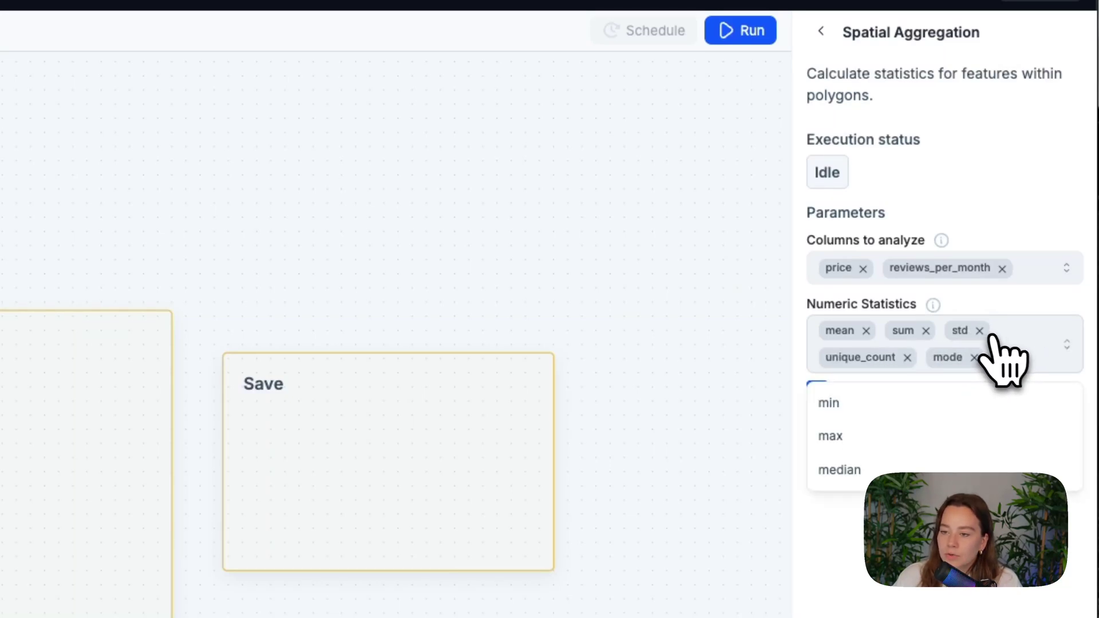
pyautogui.click(980, 329)
pyautogui.click(1032, 331)
pyautogui.click(995, 333)
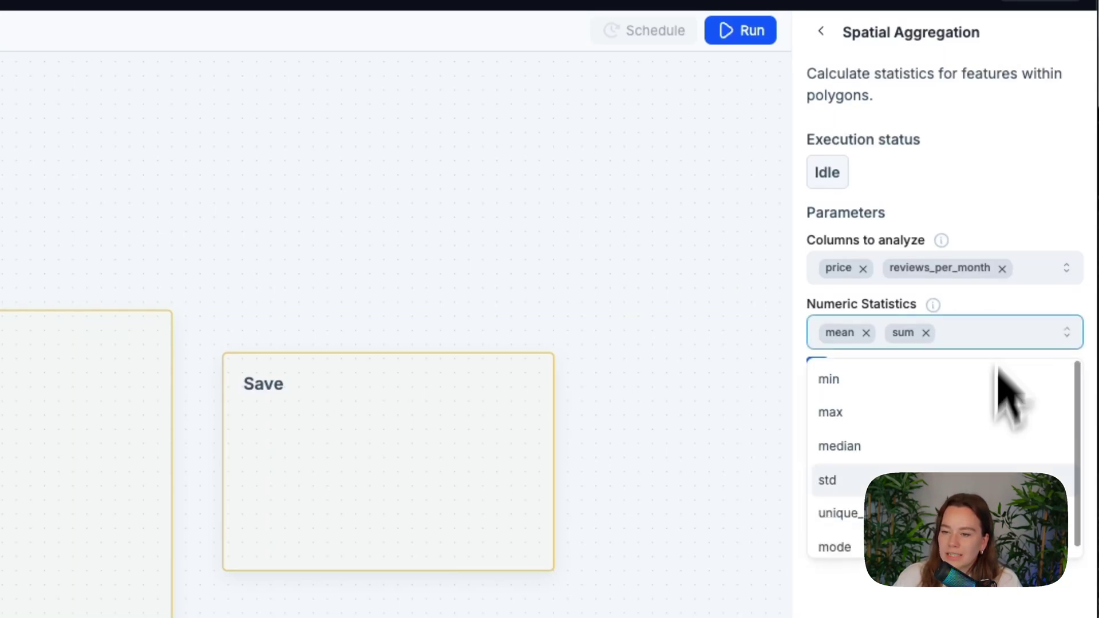
pyautogui.press('Escape')
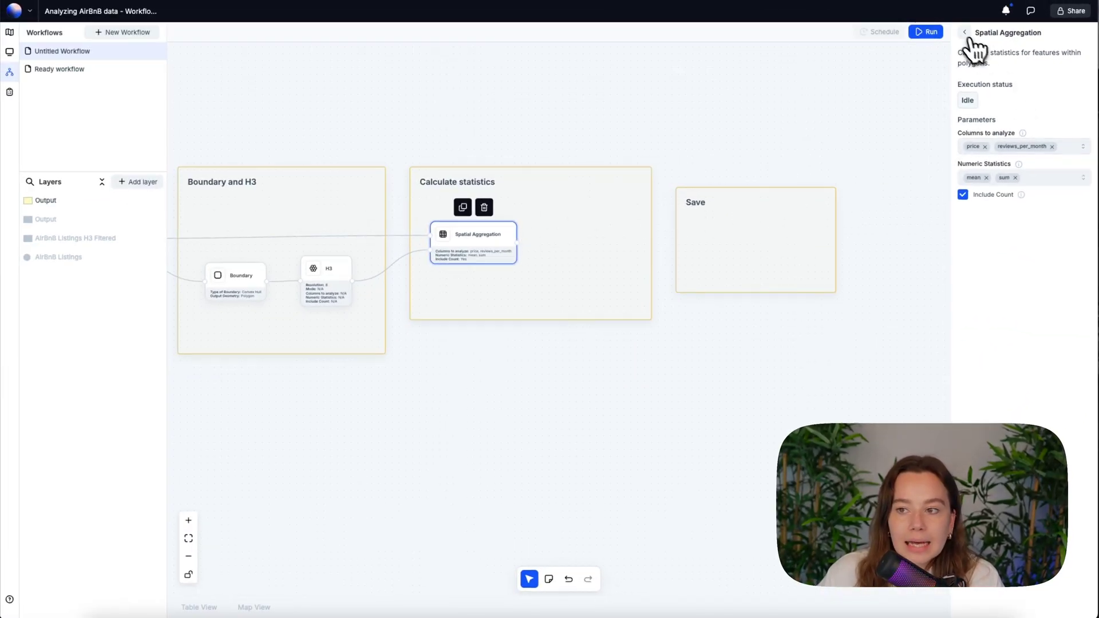
# Search the blocks for "filt" and place a Filter by attribute block after Spatial Aggregation in the Calculate statistics note.
pyautogui.click(966, 33)
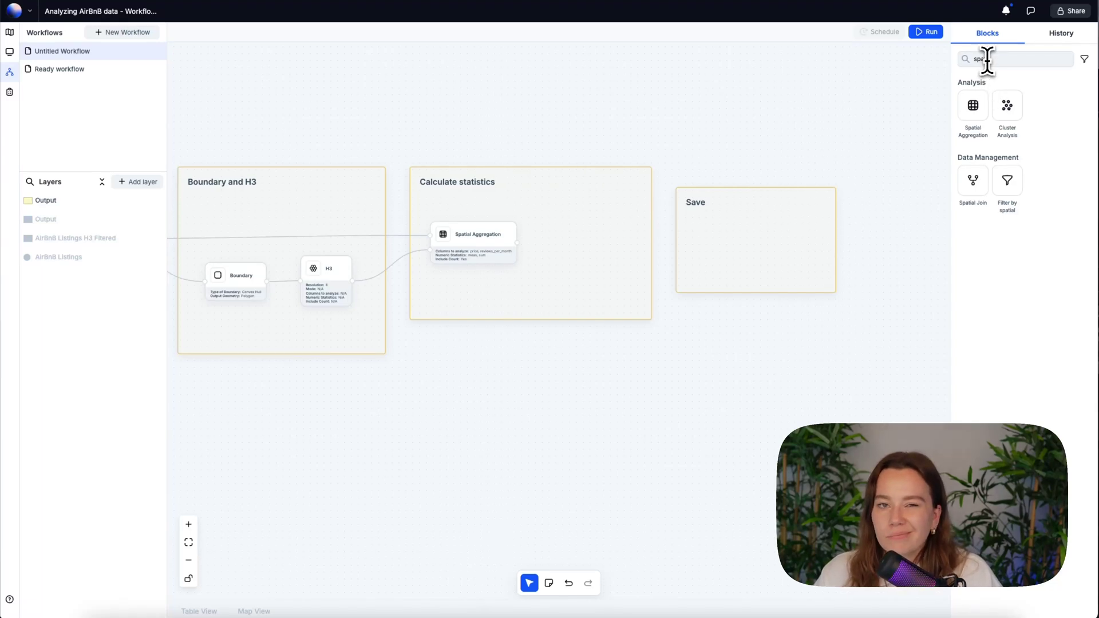
pyautogui.doubleClick(988, 59)
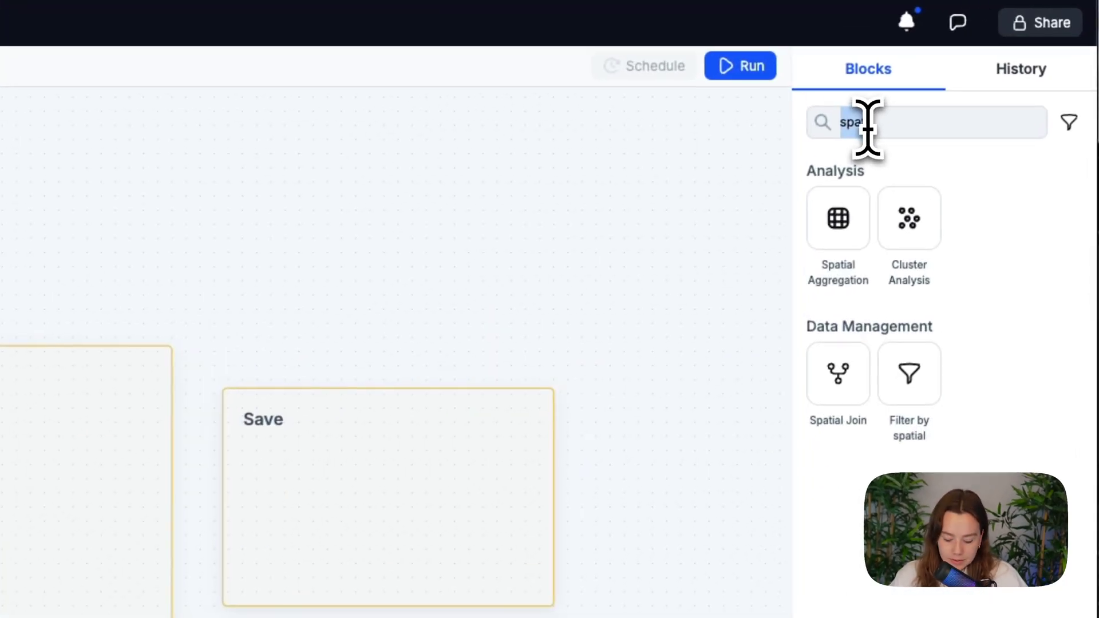
pyautogui.write('filt')
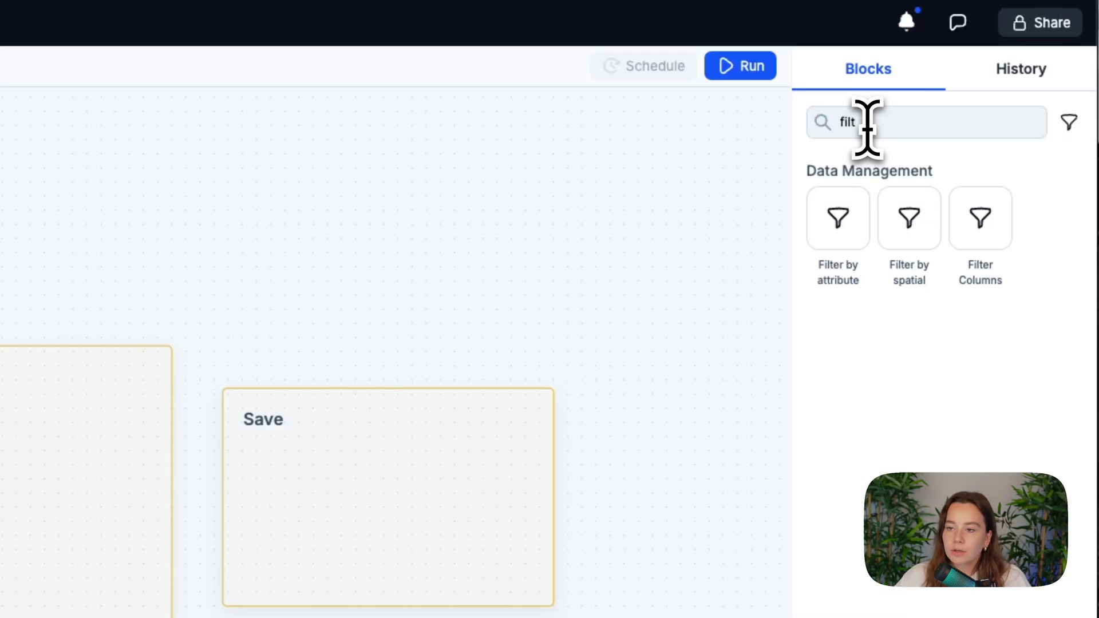
pyautogui.moveTo(846, 229); pyautogui.dragTo(24, 535)
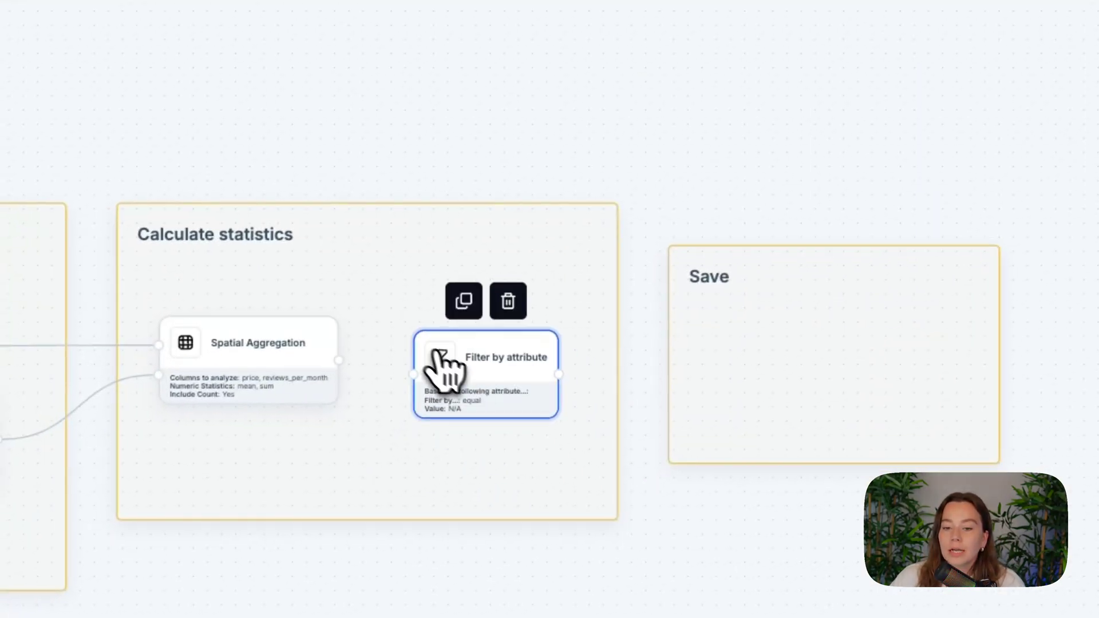
# Connect Spatial Aggregation to the Filter by attribute block and filter for reviews_per_month_sum greater than 50.
pyautogui.moveTo(439, 351); pyautogui.dragTo(425, 337)
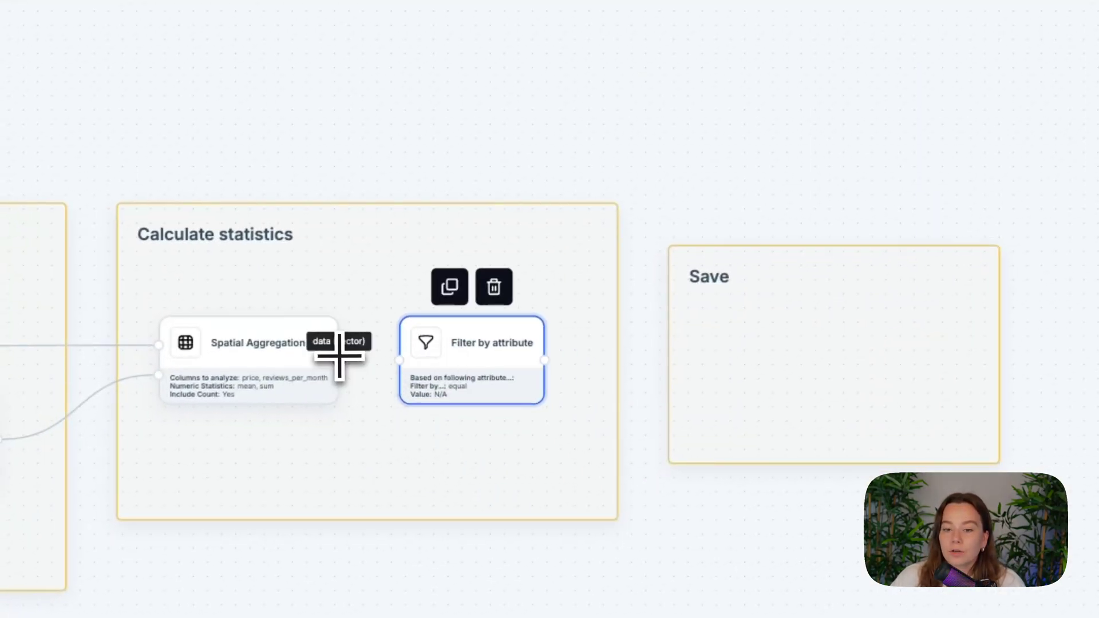
pyautogui.moveTo(339, 360); pyautogui.dragTo(399, 360)
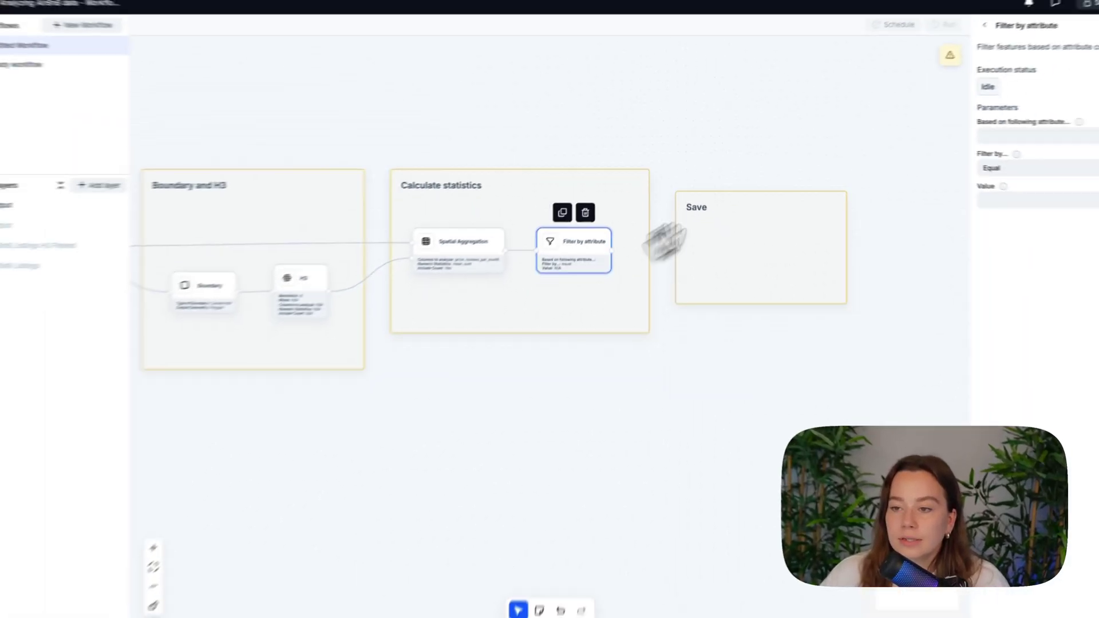
pyautogui.click(1034, 135)
pyautogui.scroll(-5, 1034, 215)
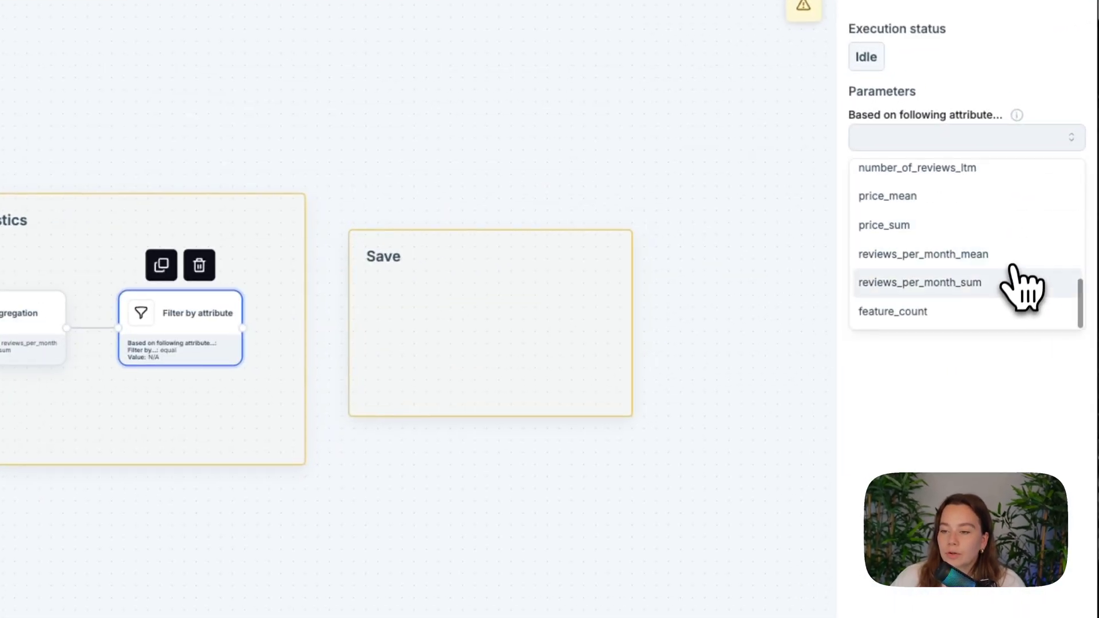
pyautogui.click(928, 284)
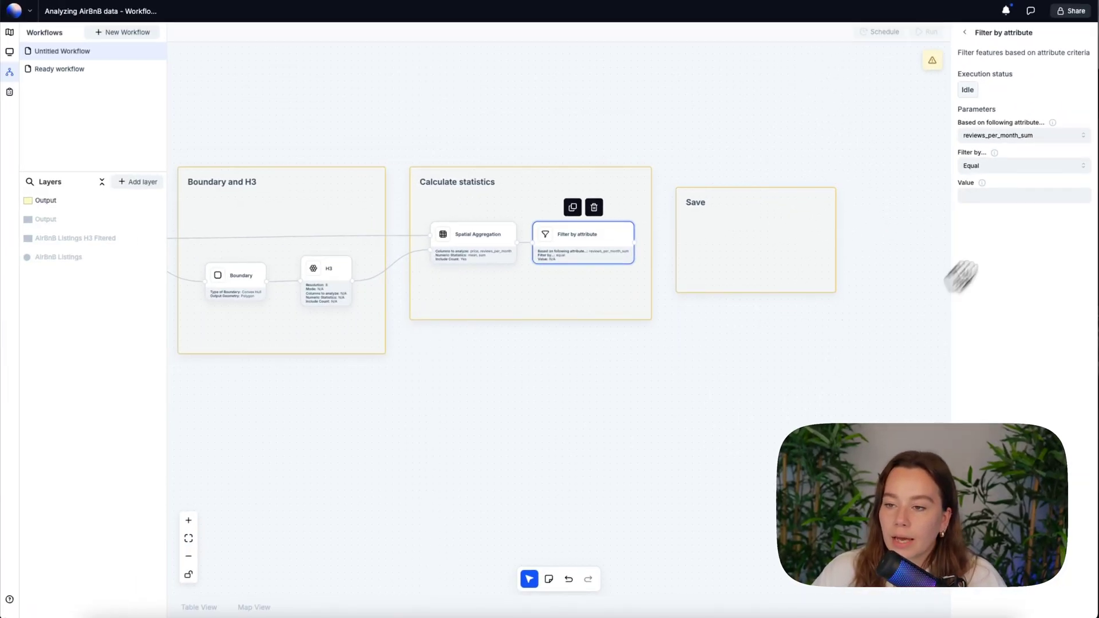
pyautogui.click(990, 166)
pyautogui.click(986, 220)
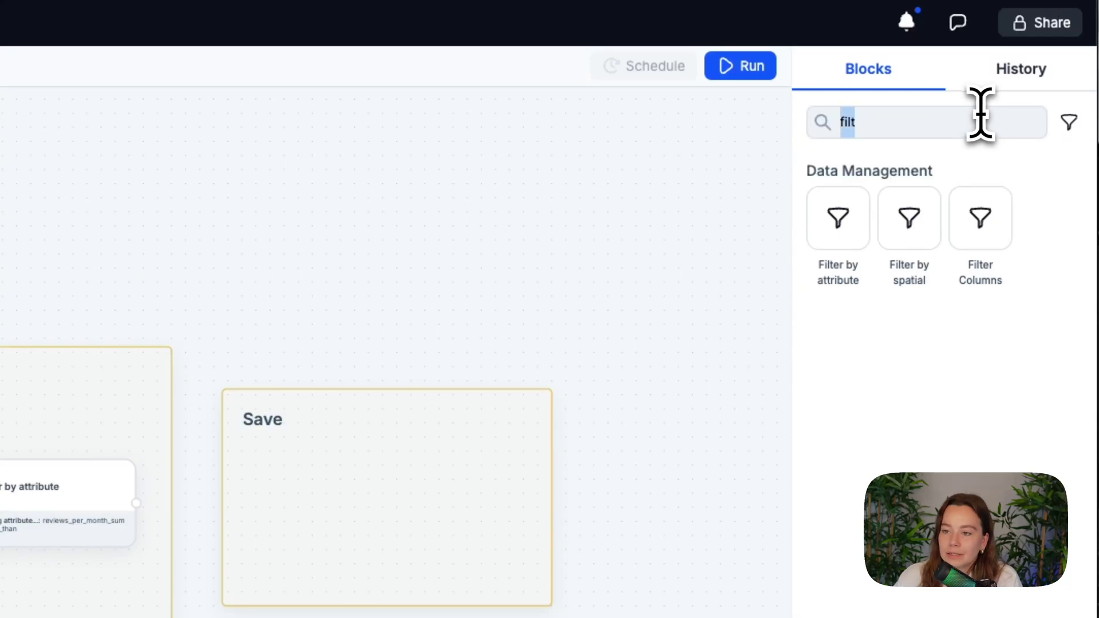
# Clear the block search, place a Save as dataset block in the Save note, and connect Filter by attribute to it.
pyautogui.press('BackSpace')
pyautogui.scroll(-10, 906, 303)
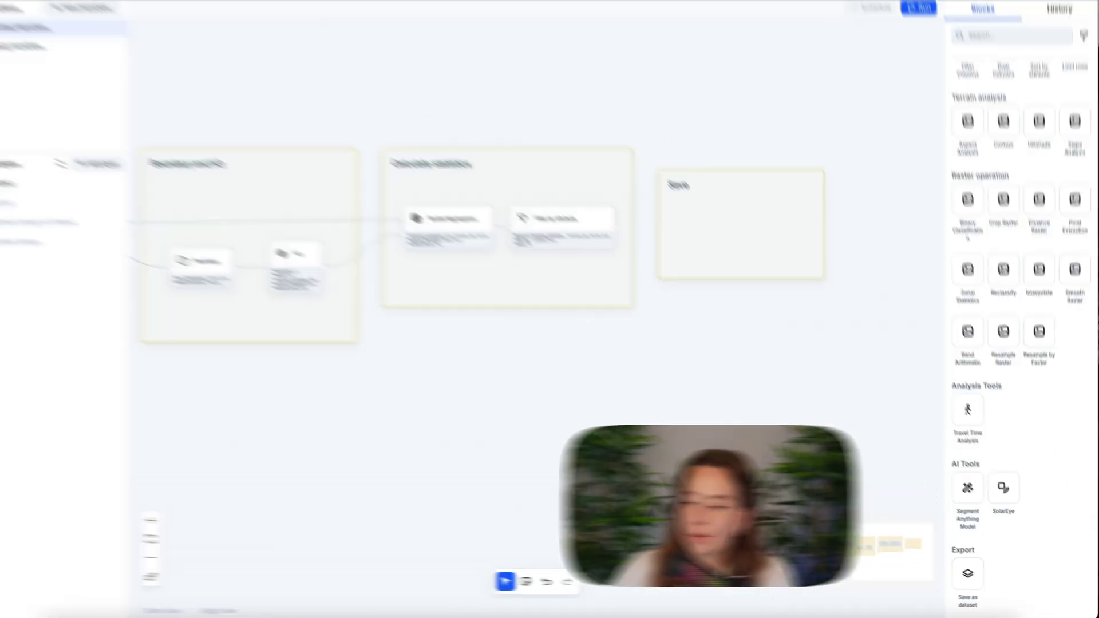
pyautogui.moveTo(968, 573); pyautogui.dragTo(694, 219)
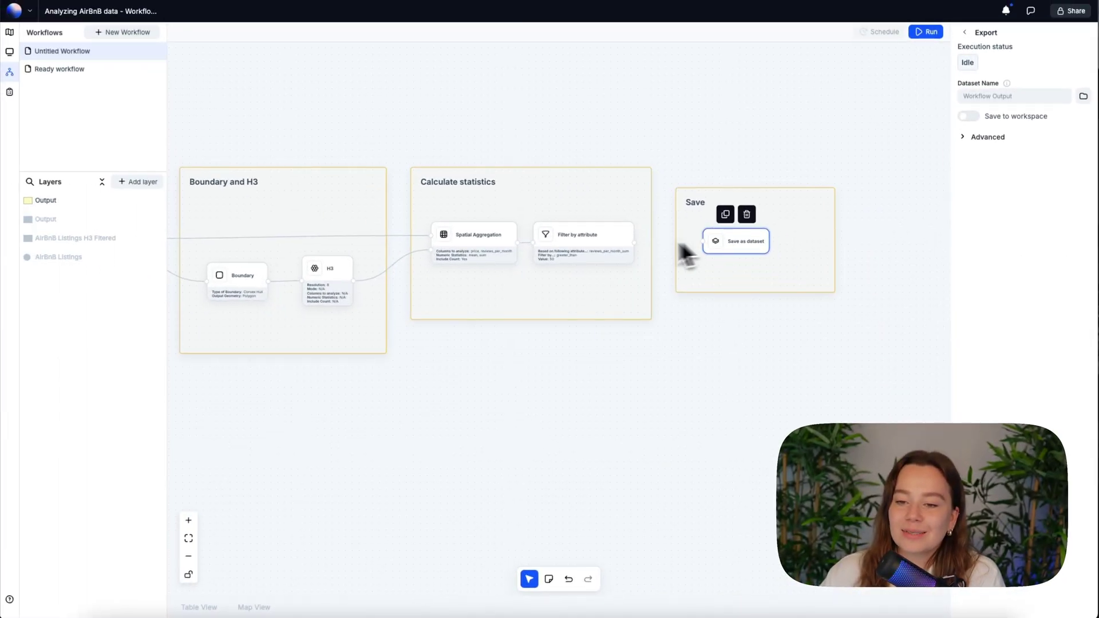
pyautogui.moveTo(634, 243); pyautogui.dragTo(703, 241)
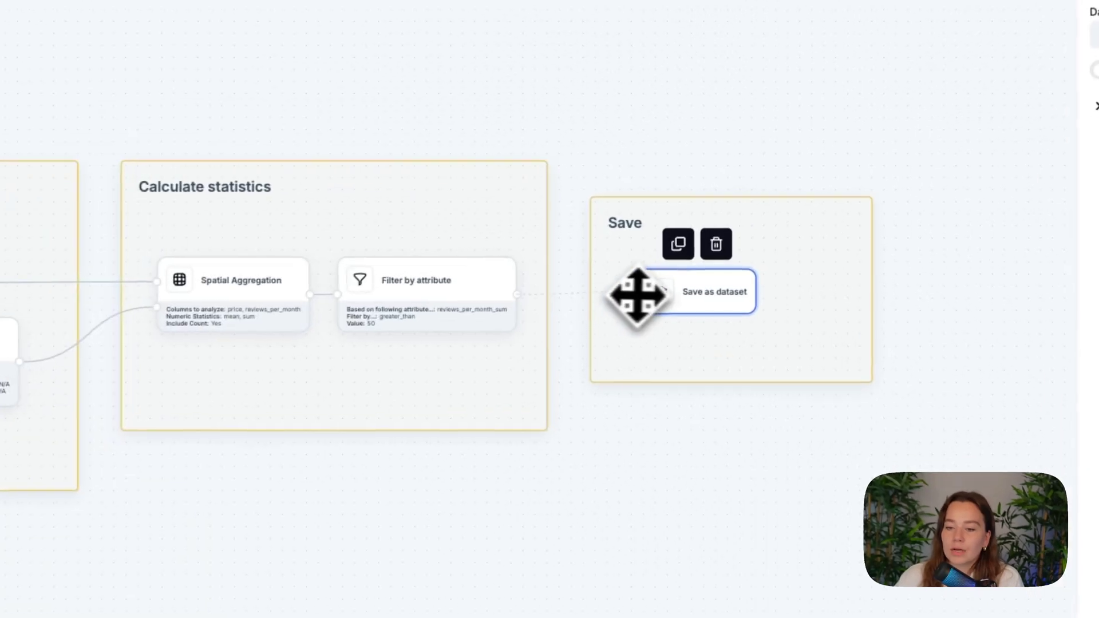
# Shift the Save note slightly and shrink it to fit around the Save as dataset block.
pyautogui.scroll(-1, 728, 345)
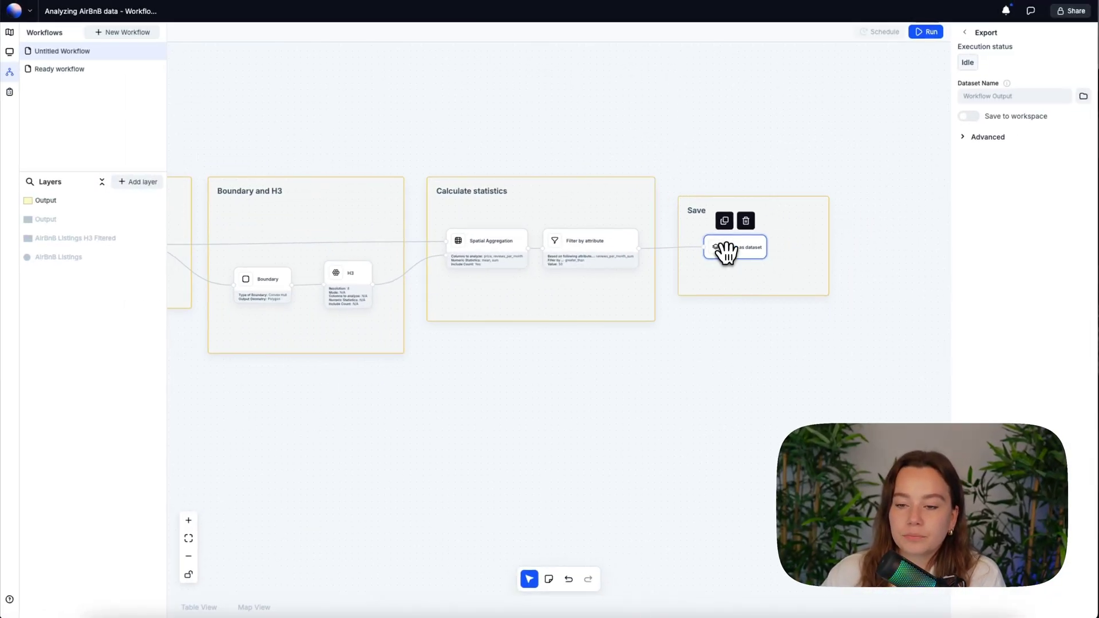
pyautogui.click(732, 272)
pyautogui.click(741, 369)
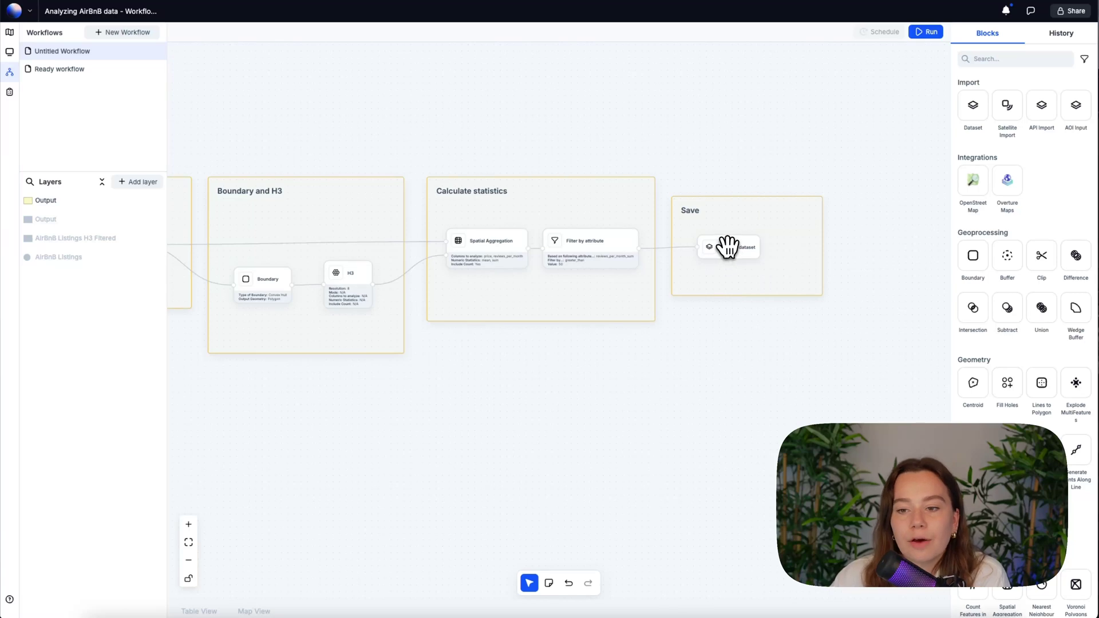
pyautogui.click(728, 247)
pyautogui.click(824, 253)
pyautogui.moveTo(825, 296); pyautogui.dragTo(770, 286)
pyautogui.click(762, 356)
# Run the whole workflow and preview the Save as dataset block's result in the map view.
pyautogui.scroll(-3, 745, 350)
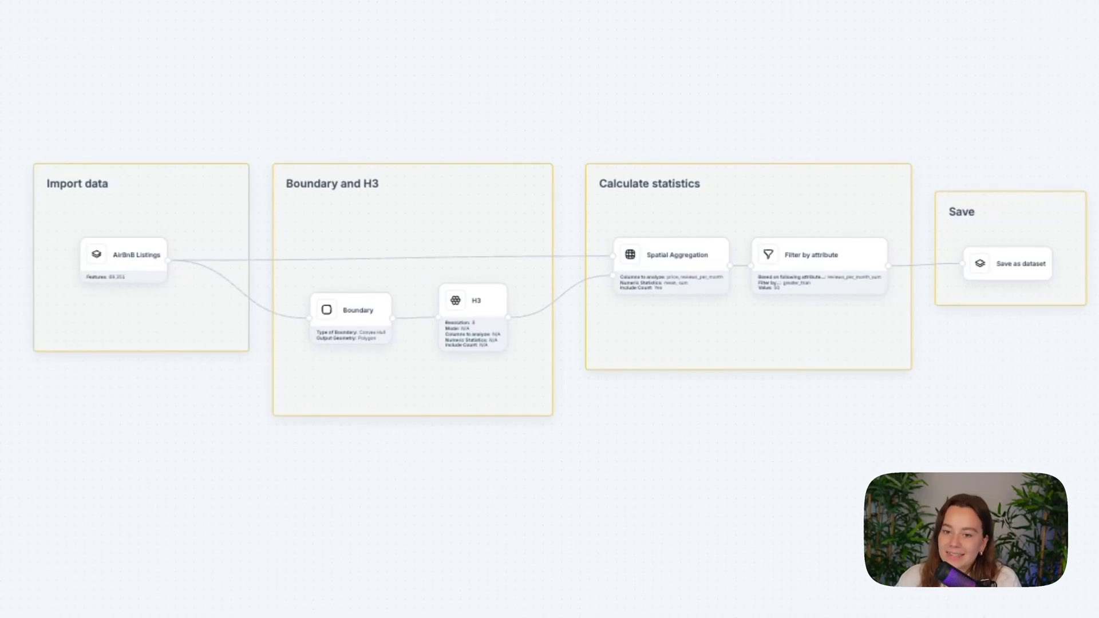
pyautogui.scroll(3, 389, 375)
pyautogui.scroll(-1, 742, 246)
pyautogui.moveTo(813, 394); pyautogui.dragTo(638, 418)
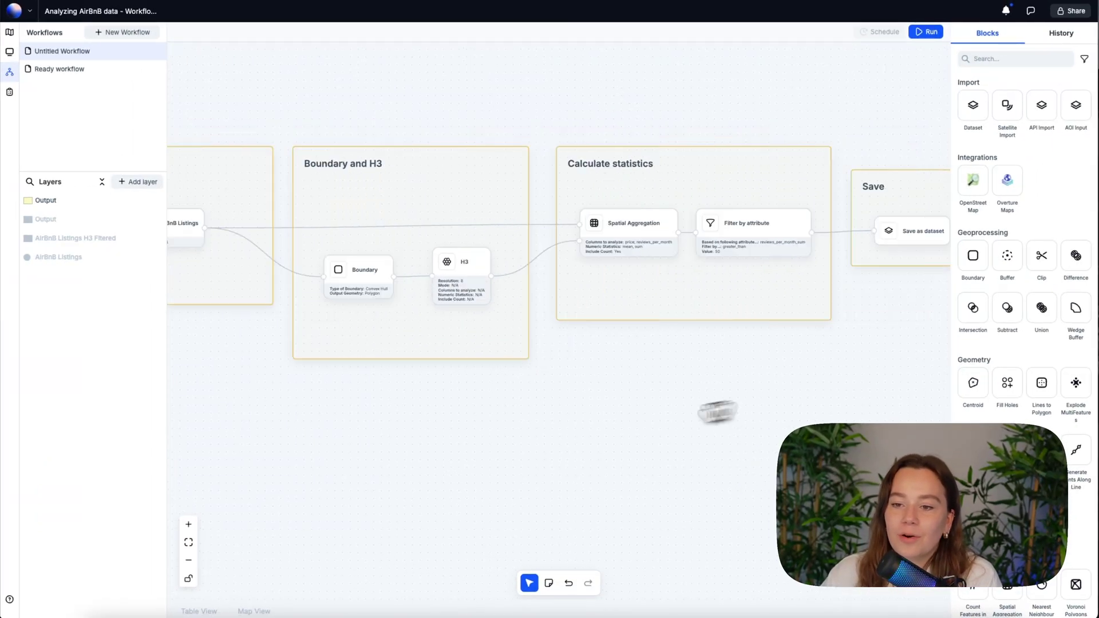
pyautogui.scroll(-1, 637, 336)
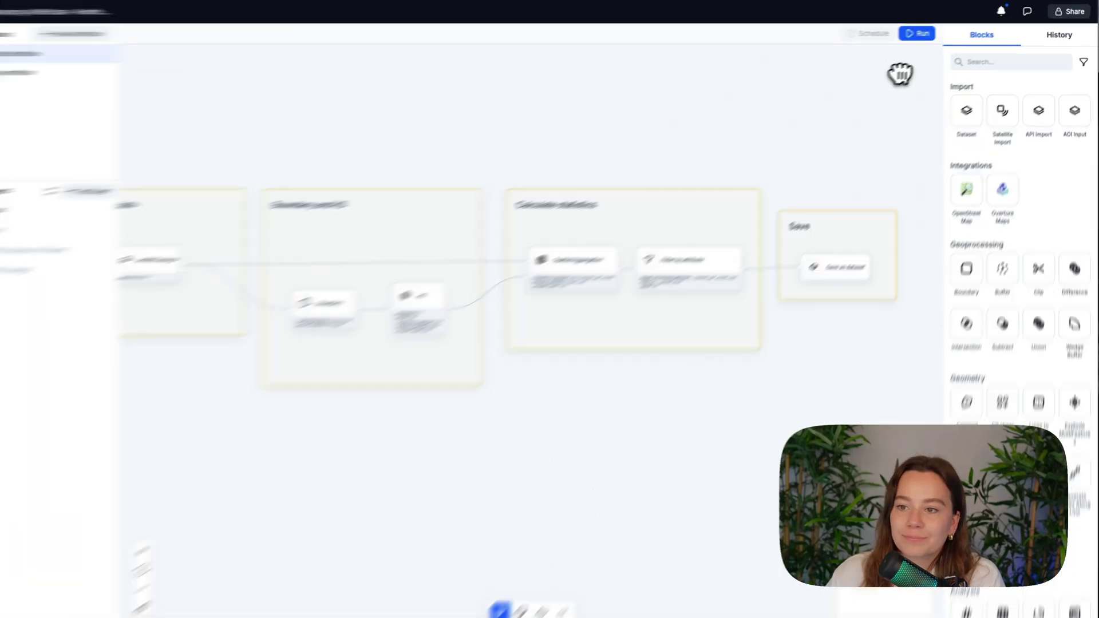
pyautogui.click(926, 32)
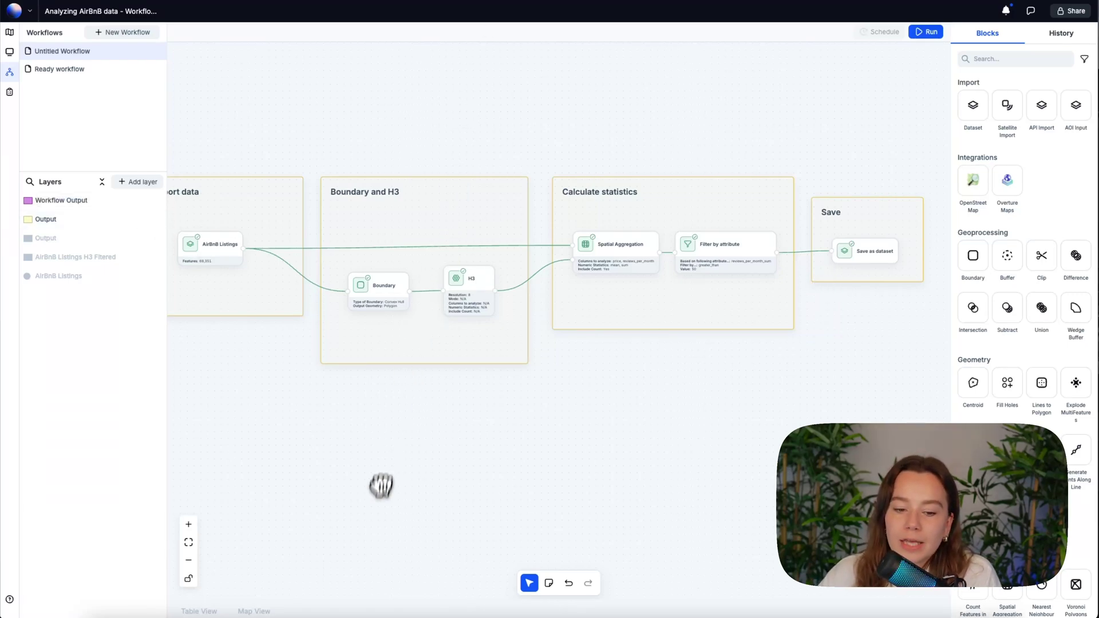
pyautogui.click(879, 252)
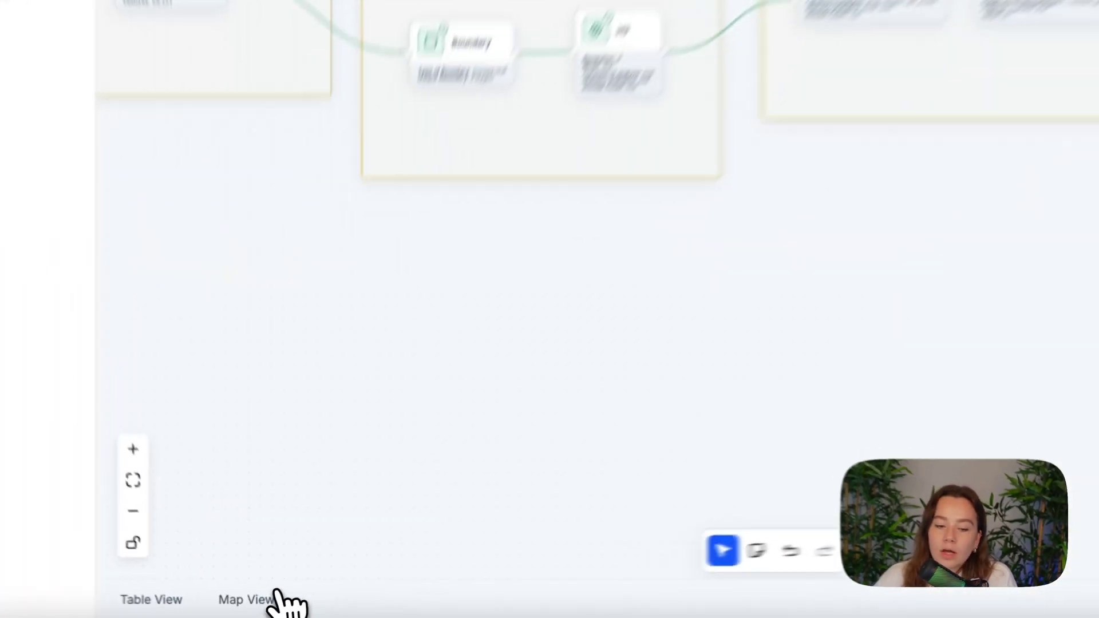
pyautogui.click(273, 598)
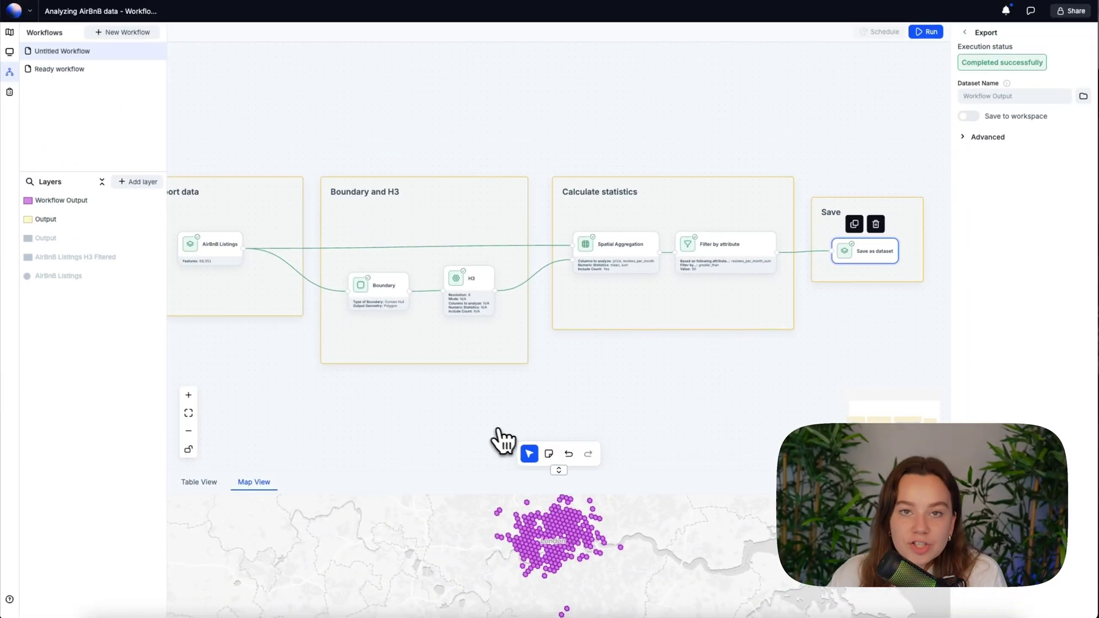
# Go to the project's data map and hide the yellow Output layer so only Workflow Output remains displayed.
pyautogui.click(10, 32)
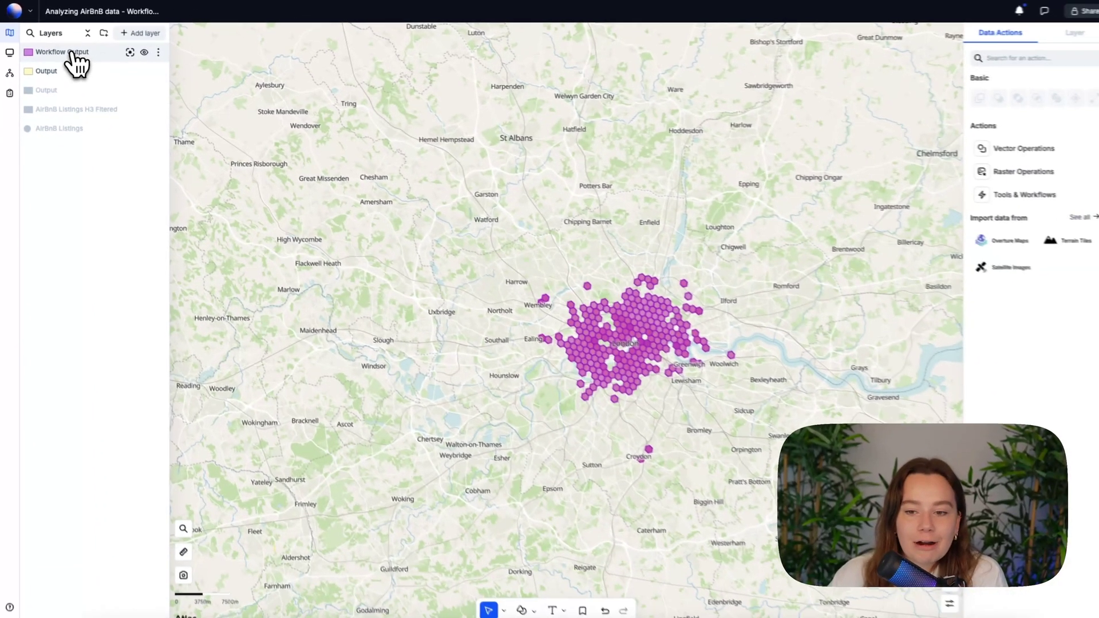
pyautogui.click(150, 108)
pyautogui.click(293, 146)
pyautogui.scroll(5, 643, 375)
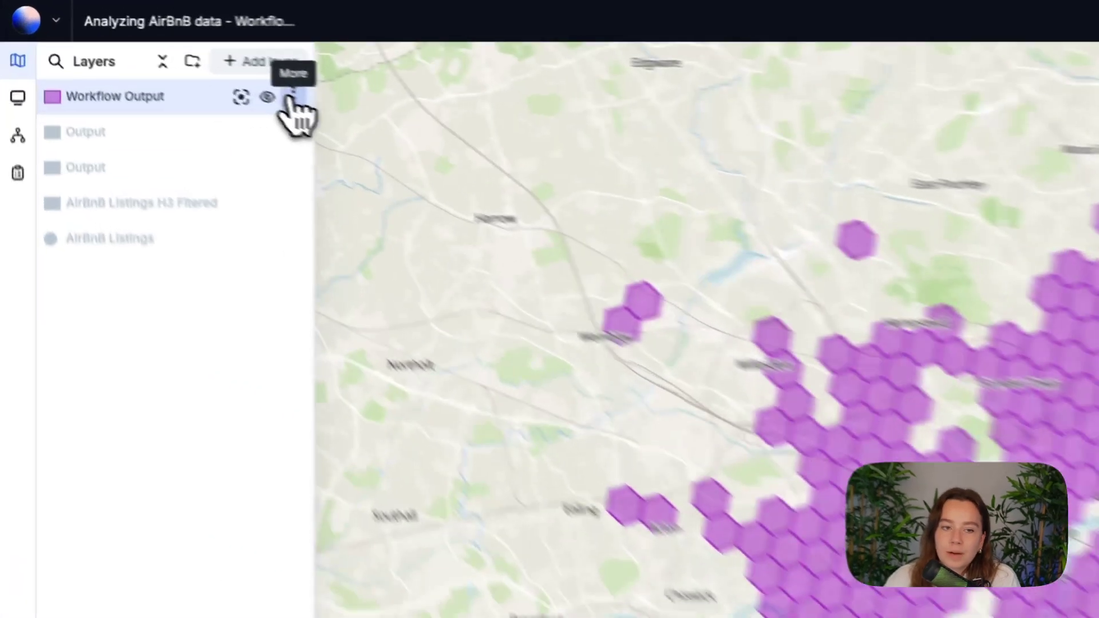
# Open the Workflow Output layer's styling and color its fill by the reviews_per_month_mean field.
pyautogui.click(292, 97)
pyautogui.click(230, 233)
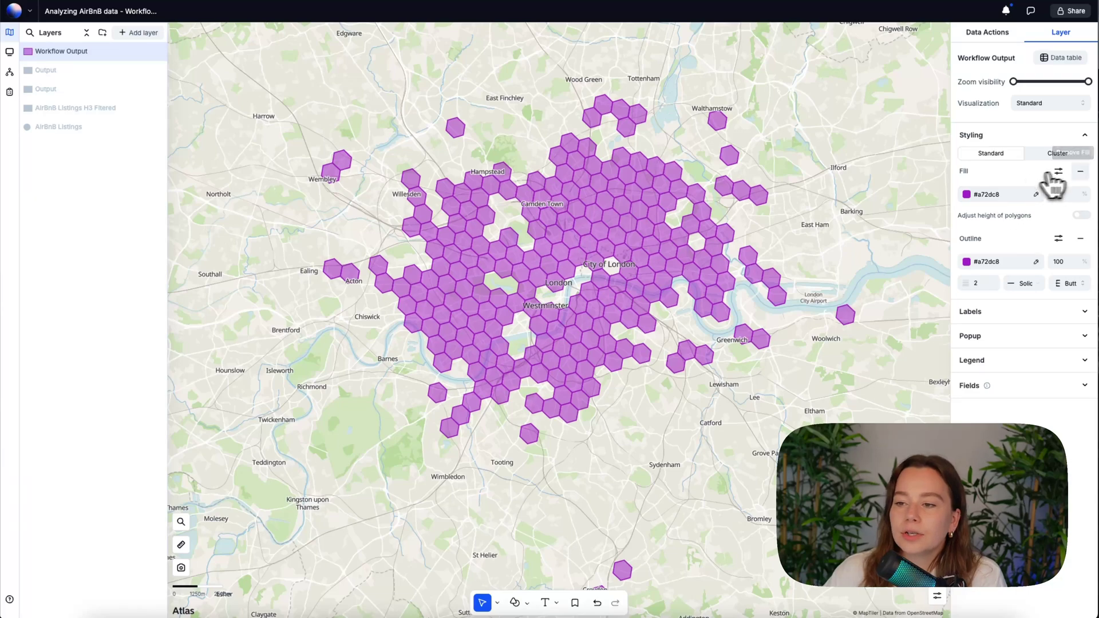
pyautogui.click(1063, 171)
pyautogui.click(1021, 204)
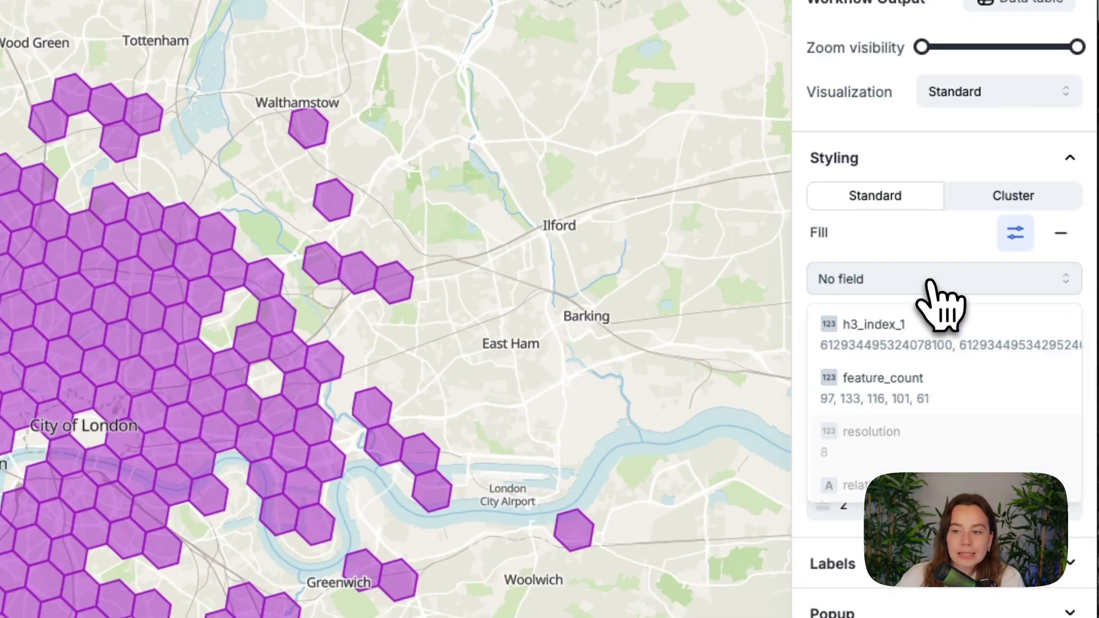
pyautogui.scroll(-1, 1012, 211)
pyautogui.scroll(-2, 920, 344)
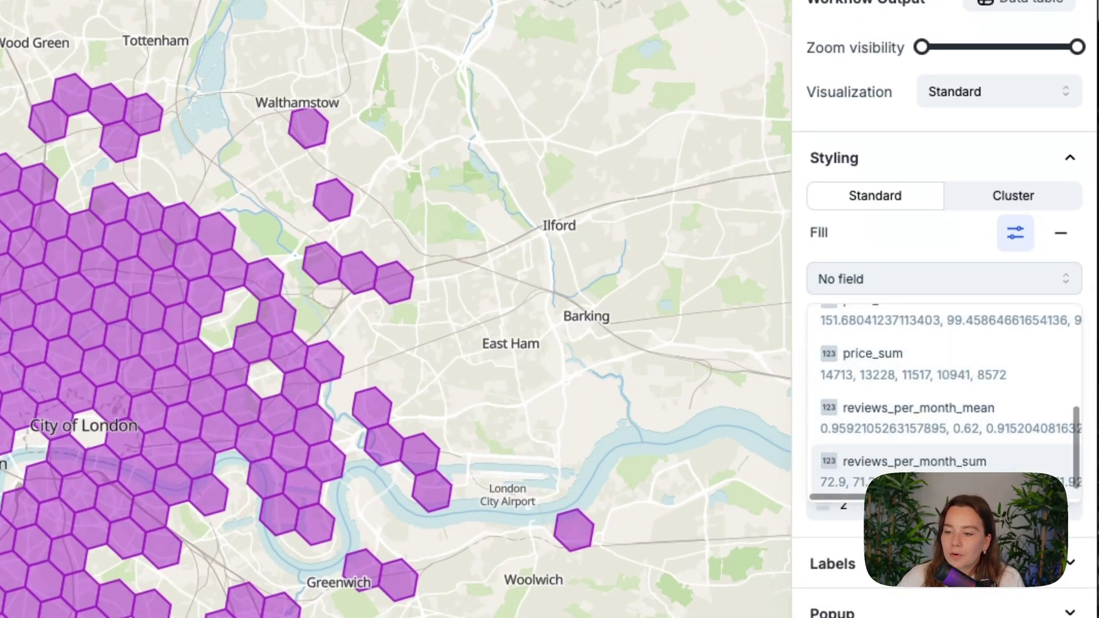
pyautogui.click(904, 426)
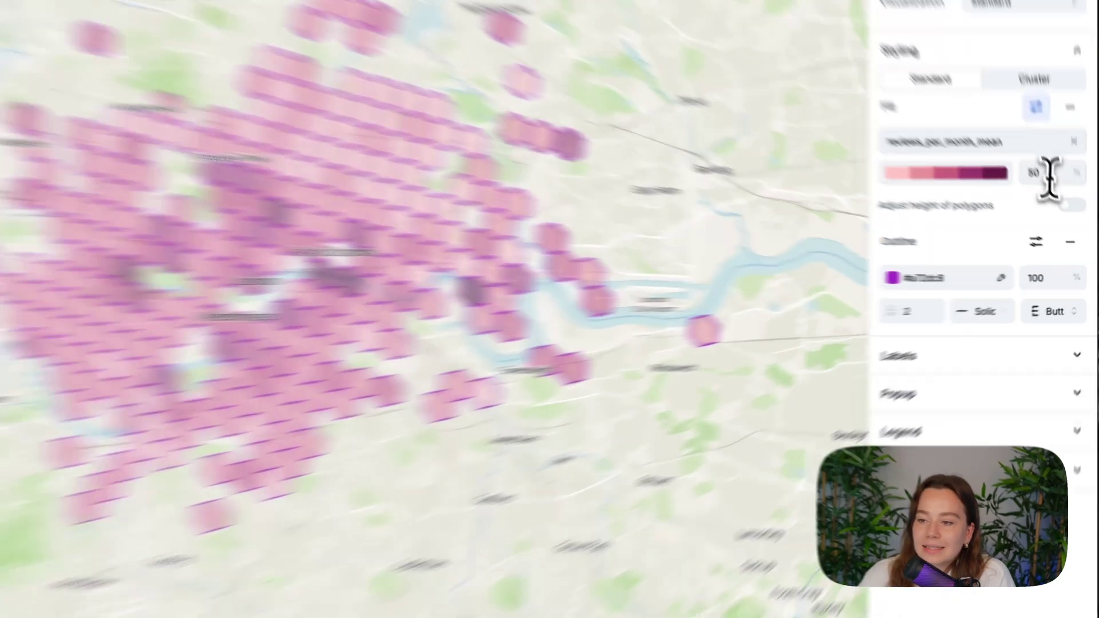
# Set the hexagons' fill opacity to 80% and give them a white #ffffff outline with width 1.
pyautogui.doubleClick(1070, 214)
pyautogui.write('80')
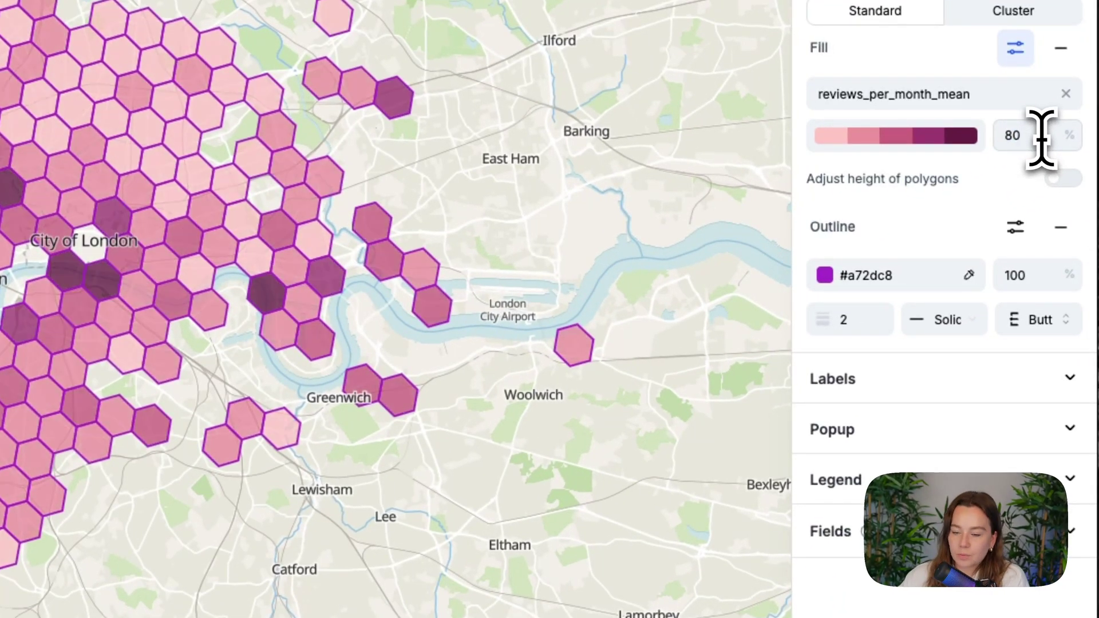
pyautogui.click(930, 269)
pyautogui.write('#ffffff')
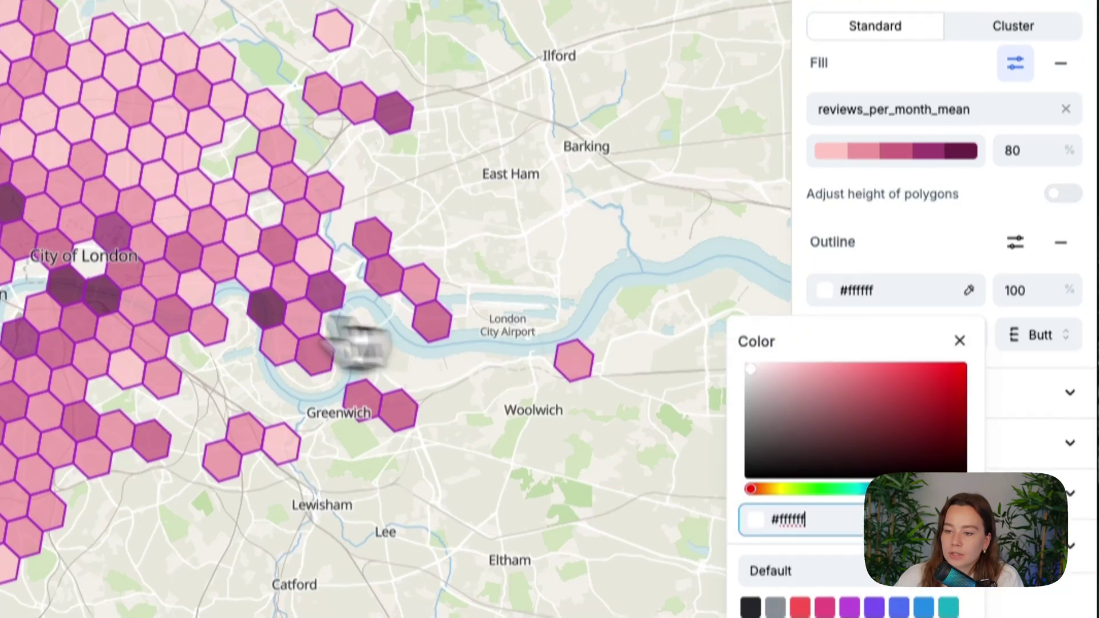
pyautogui.click(851, 324)
pyautogui.press('BackSpace')
pyautogui.write('1')
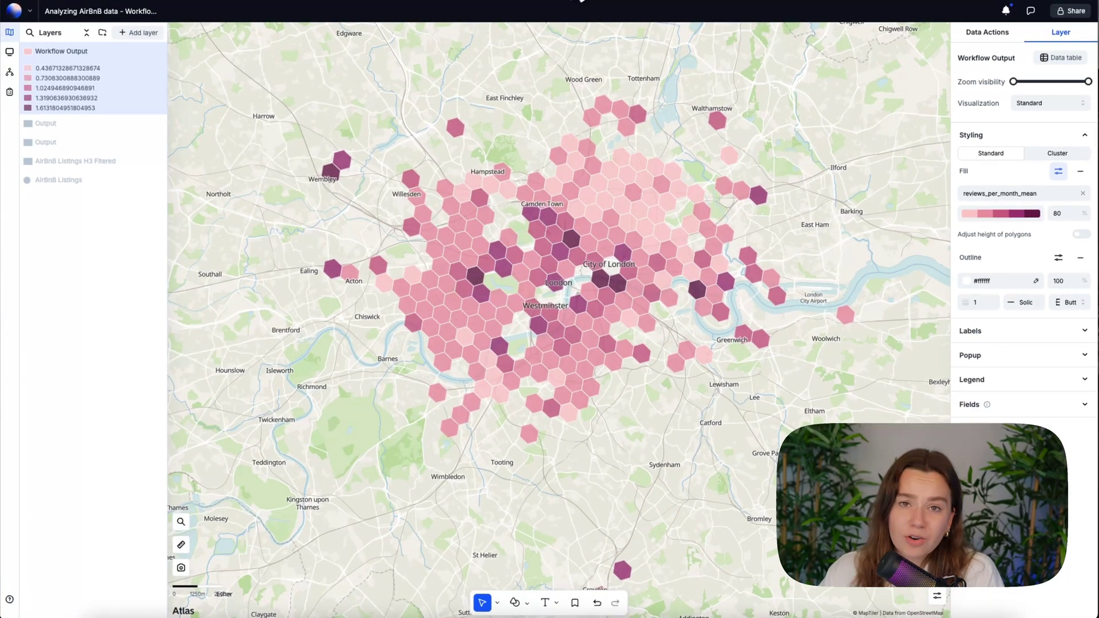
# Inspect the attribute values of several hexagons around central London, then close the feature details.
pyautogui.scroll(2, 662, 263)
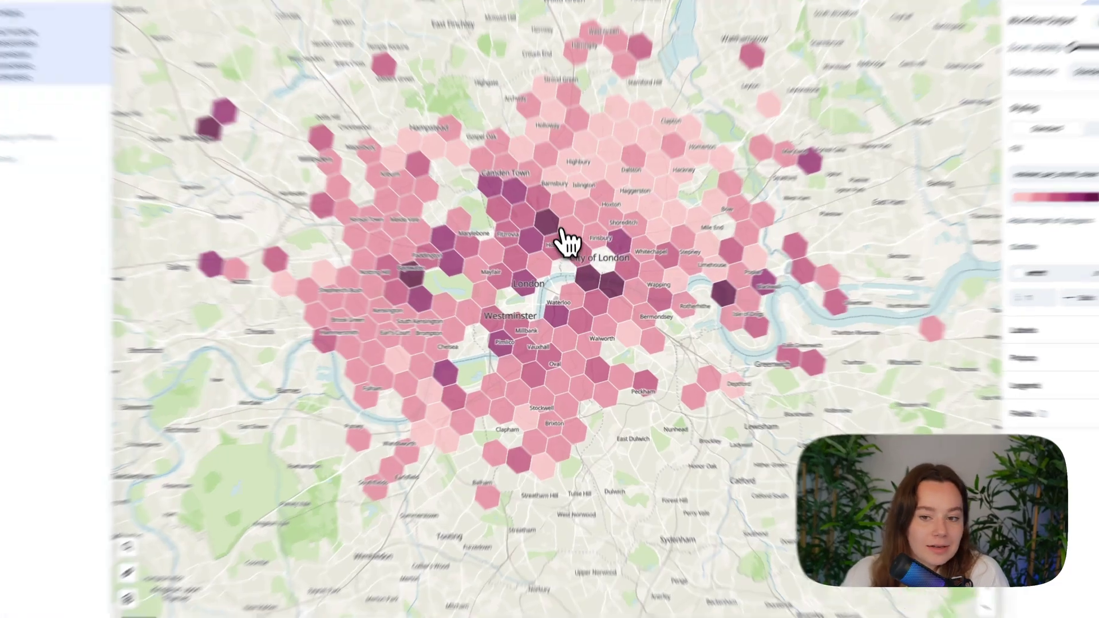
pyautogui.click(550, 236)
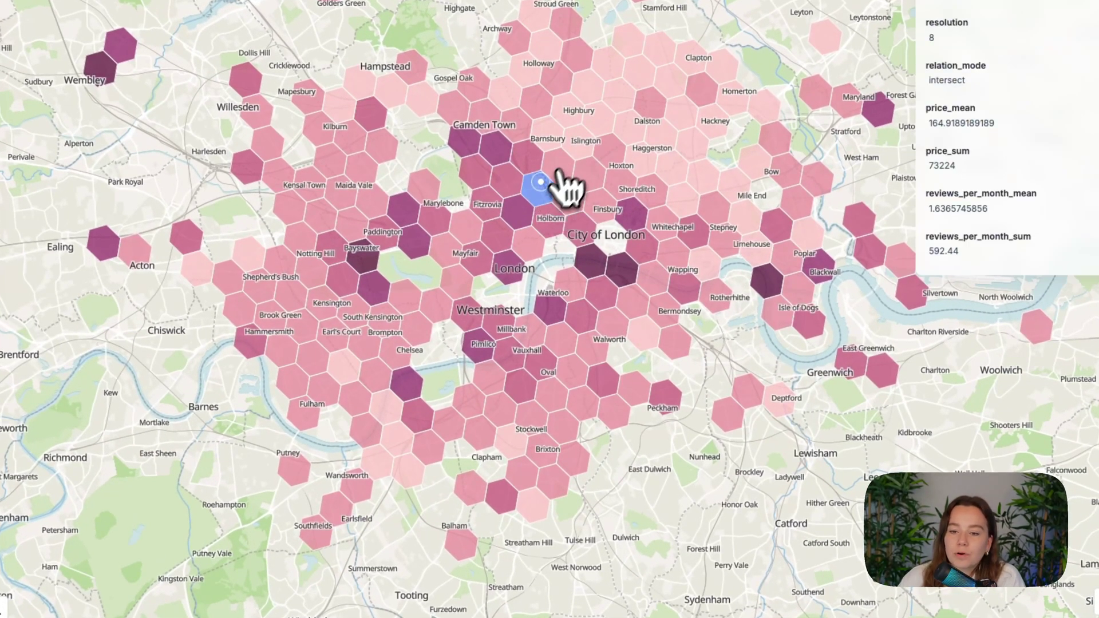
pyautogui.scroll(1, 351, 290)
pyautogui.click(361, 261)
pyautogui.click(346, 367)
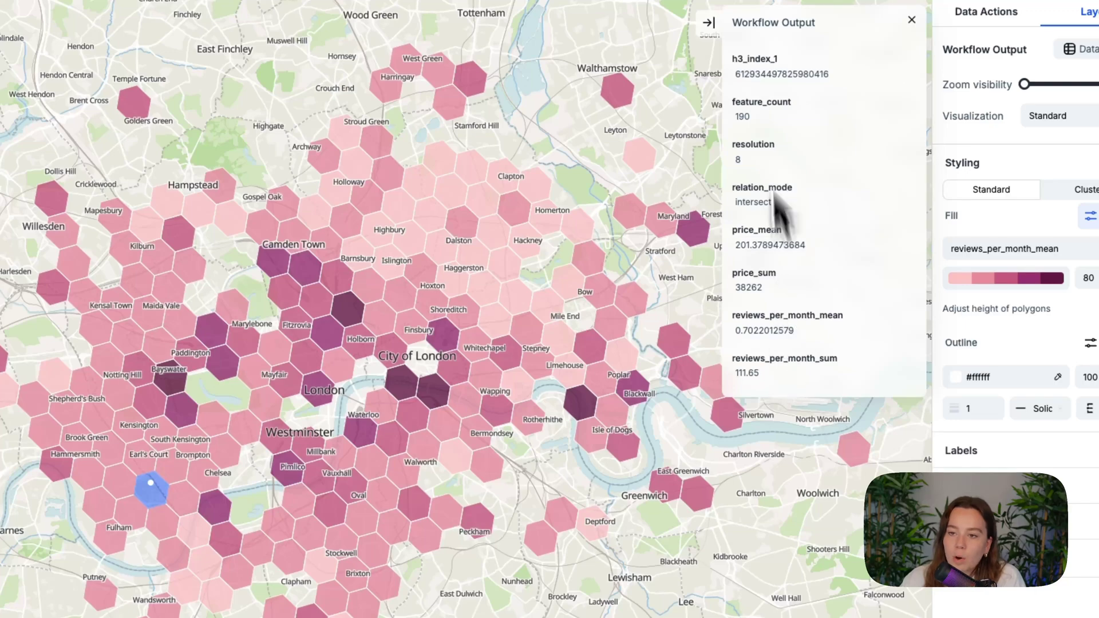
pyautogui.click(557, 114)
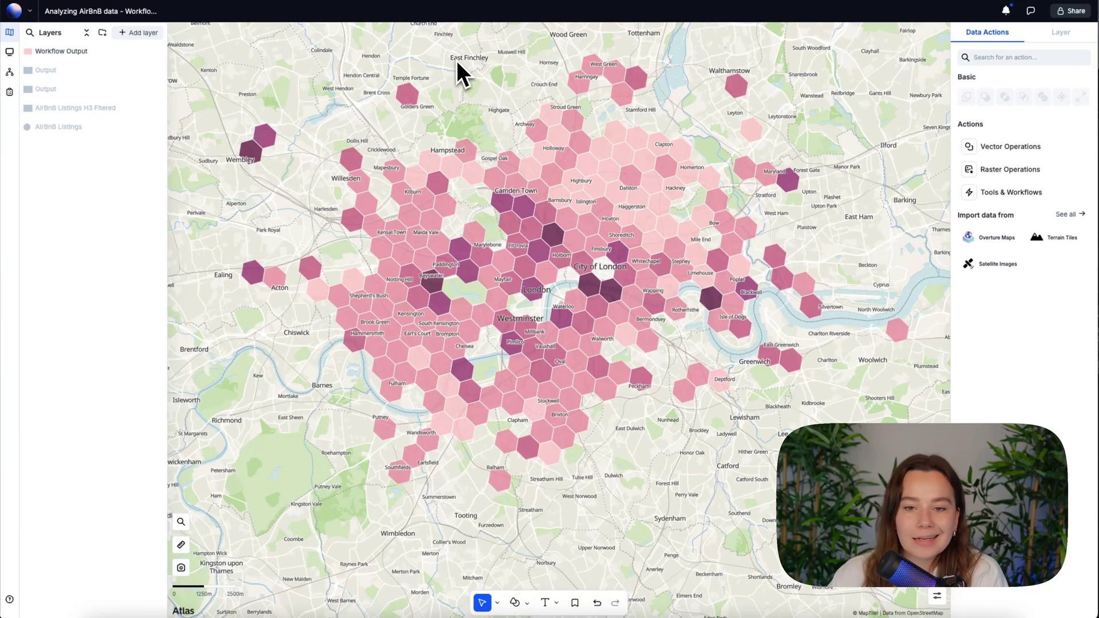
# View the AirBnB Analytics - London dashboard in the Builder and return to the data map.
pyautogui.moveTo(475, 66); pyautogui.dragTo(468, 67)
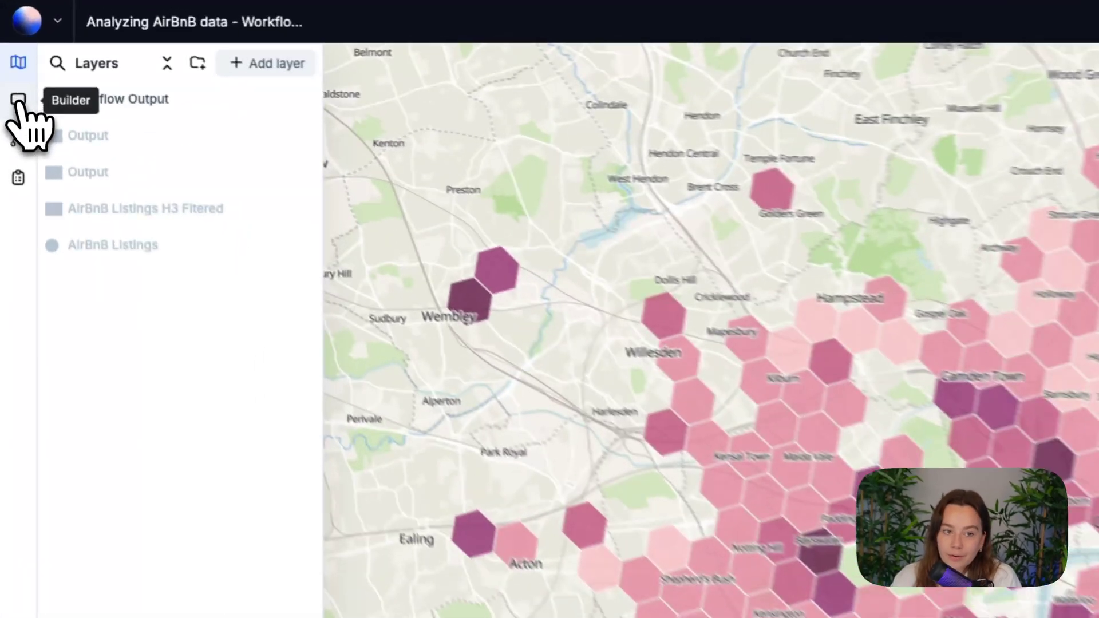
pyautogui.click(9, 52)
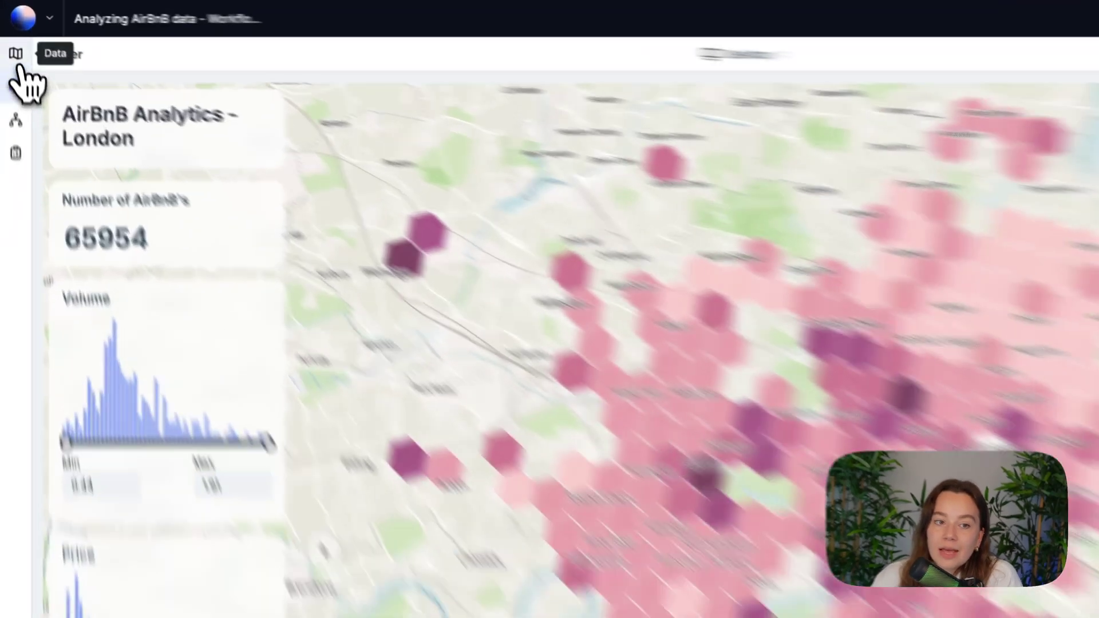
pyautogui.click(9, 32)
# Reset the Workflow Output layer's data-driven fill and color the hexagons by price_mean instead.
pyautogui.click(77, 53)
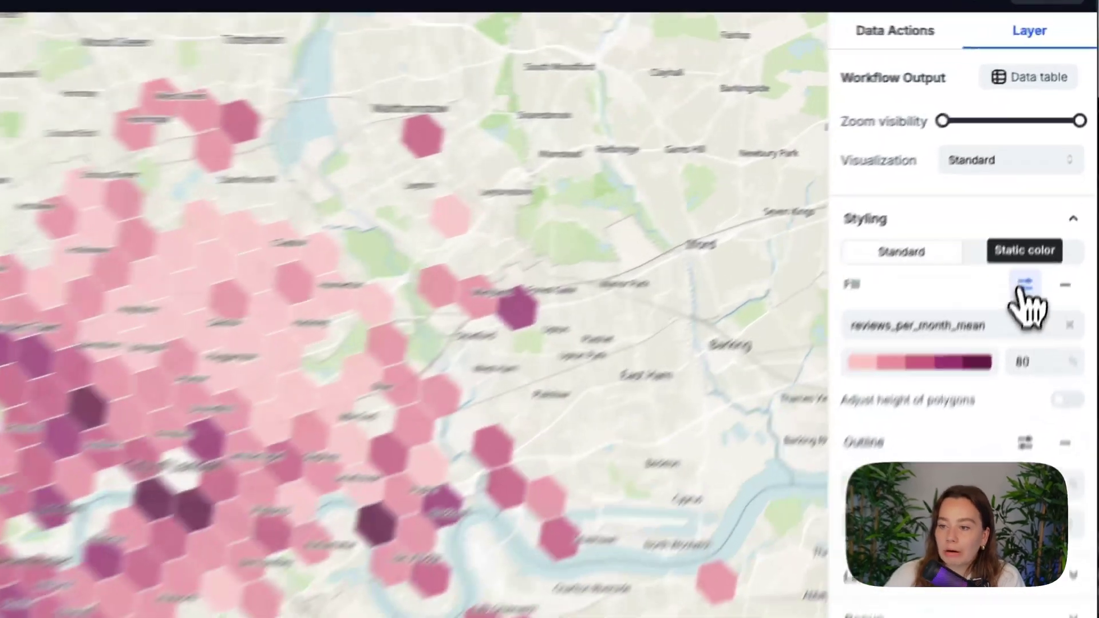
pyautogui.click(1018, 308)
pyautogui.click(1018, 309)
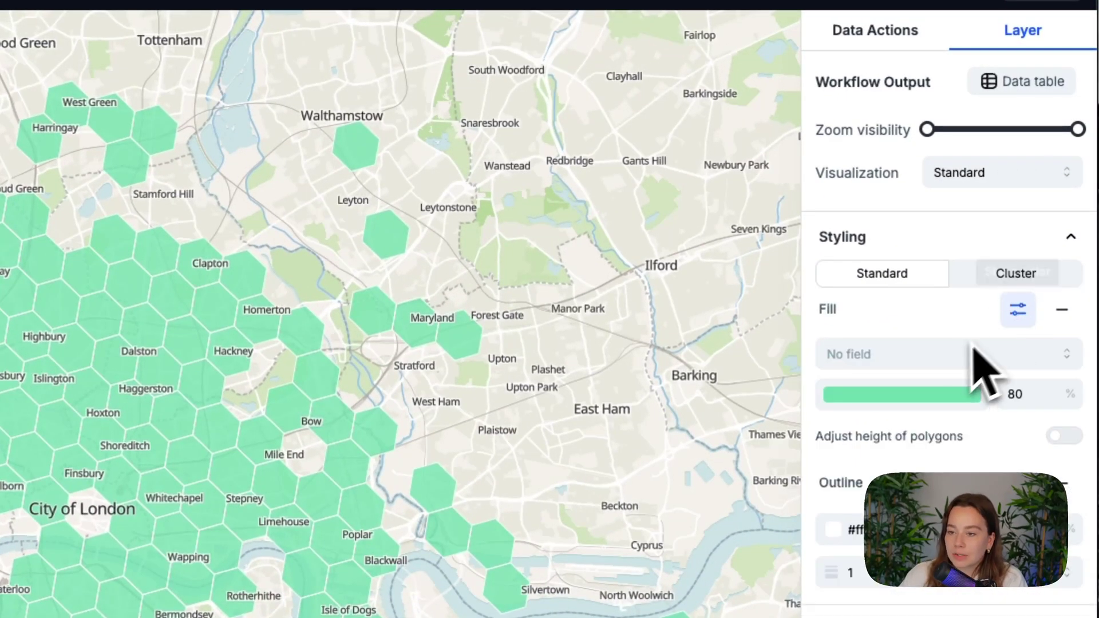
pyautogui.click(967, 354)
pyautogui.scroll(-4, 928, 435)
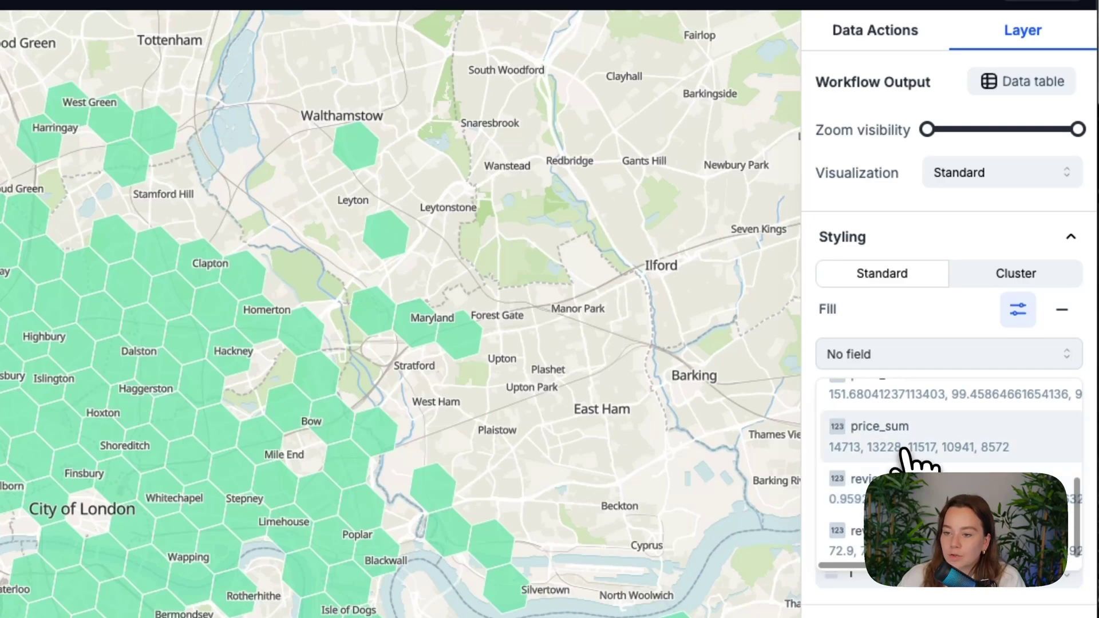
pyautogui.scroll(3, 913, 458)
pyautogui.click(905, 446)
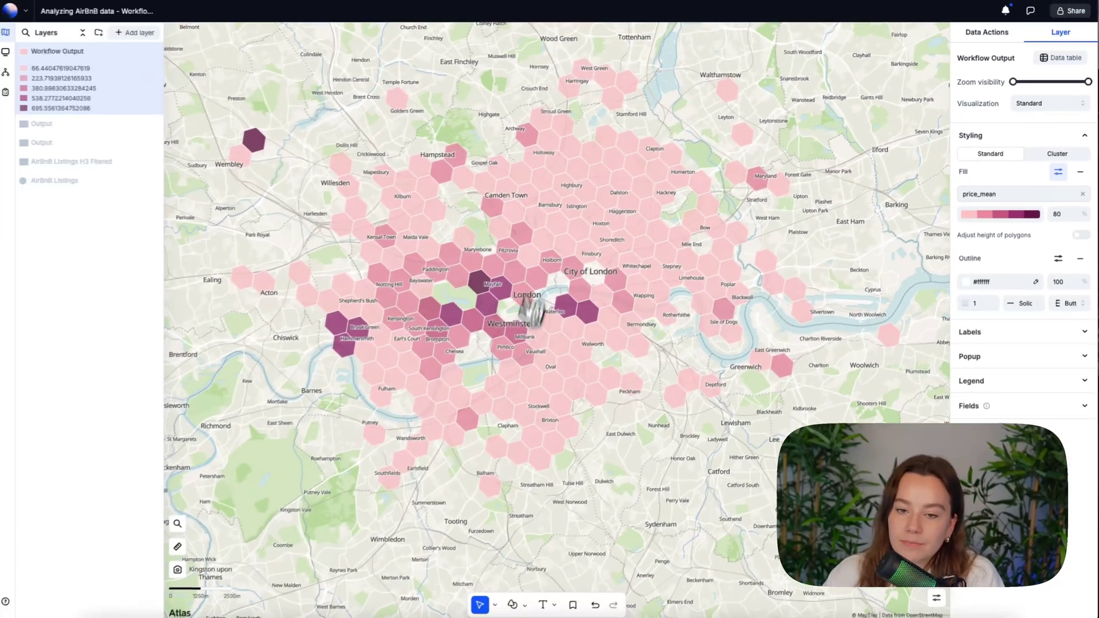